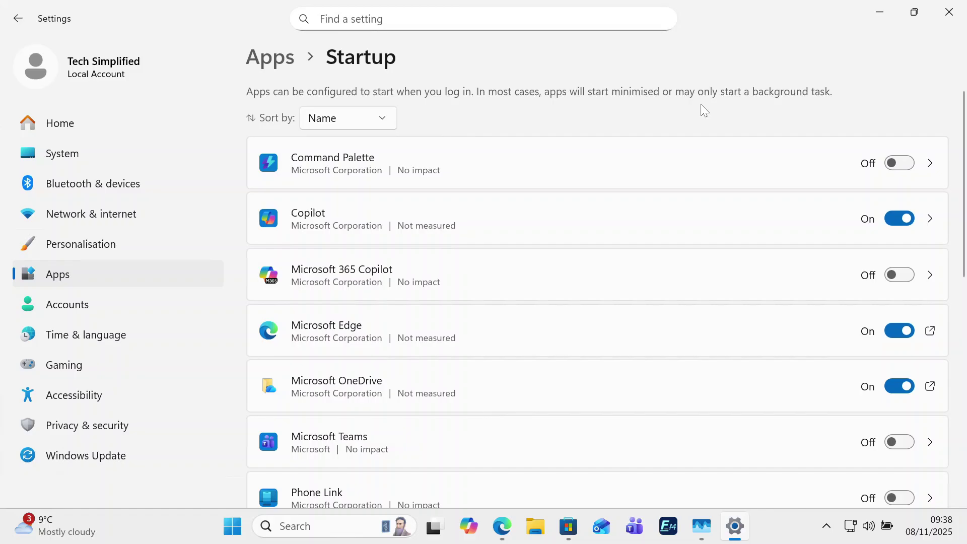
# Step: Disable Copilot and Microsoft Edge in the list of apps that start at login
pyautogui.scroll(-4, 604, 202)
pyautogui.scroll(4, 603, 197)
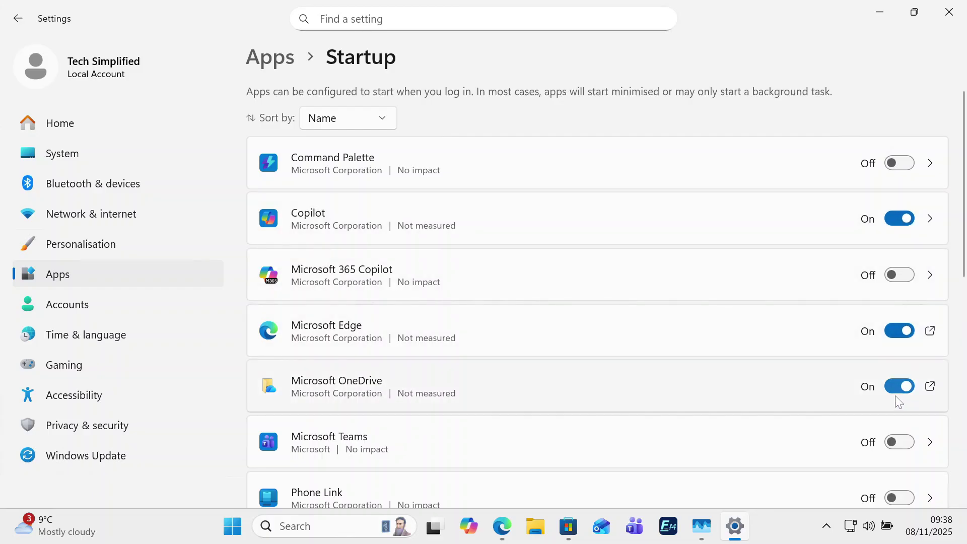
pyautogui.click(892, 218)
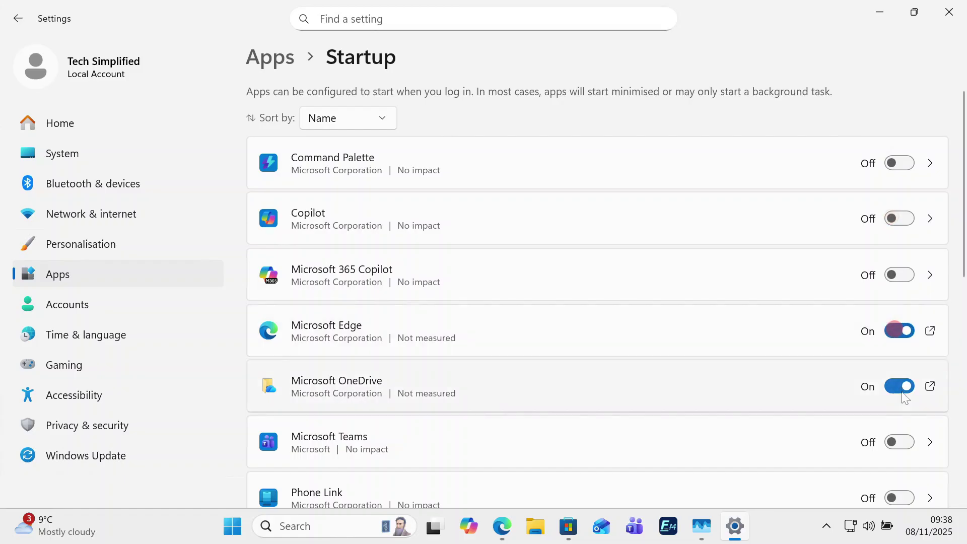
pyautogui.click(900, 331)
pyautogui.scroll(-10, 702, 451)
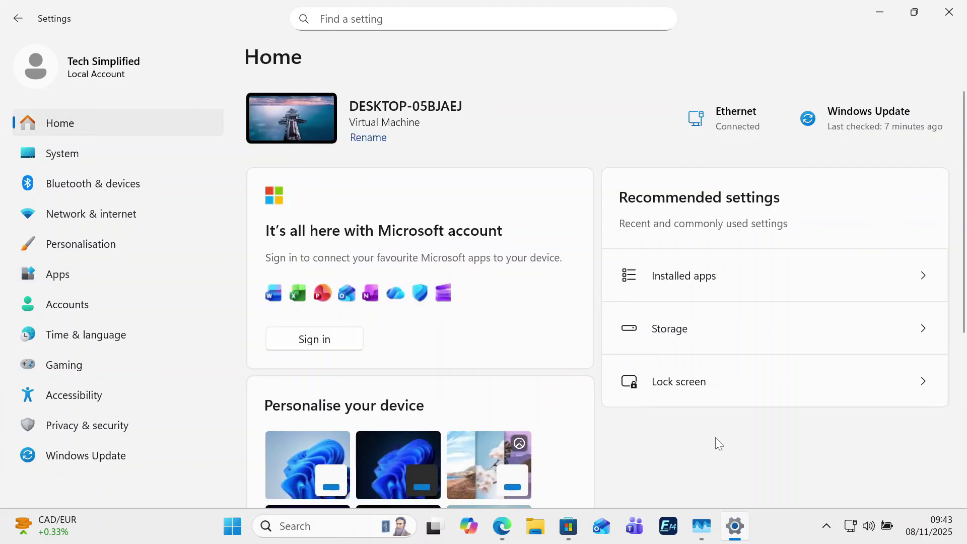
# Step: Uninstall Microsoft To Do from the installed apps
pyautogui.click(52, 275)
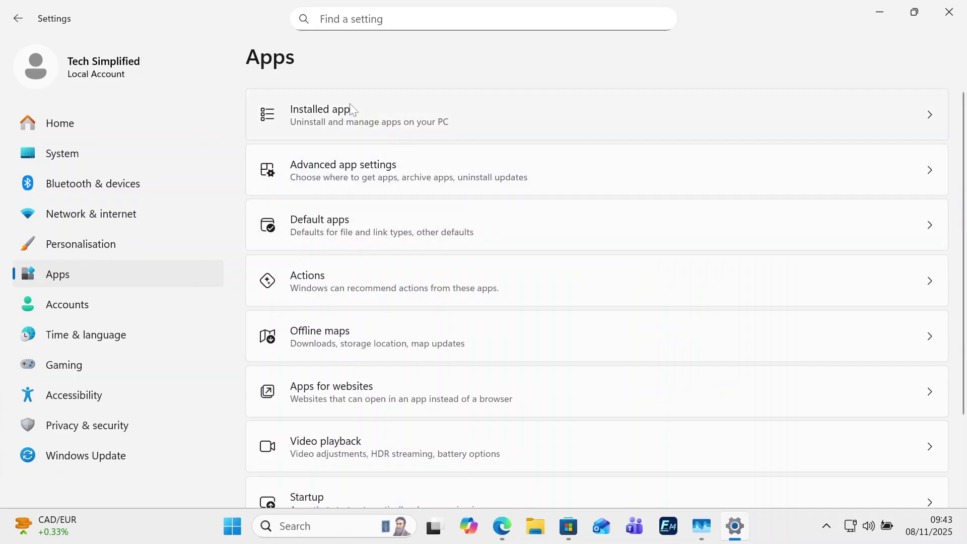
pyautogui.click(405, 116)
pyautogui.scroll(-4, 460, 229)
pyautogui.scroll(-8, 464, 230)
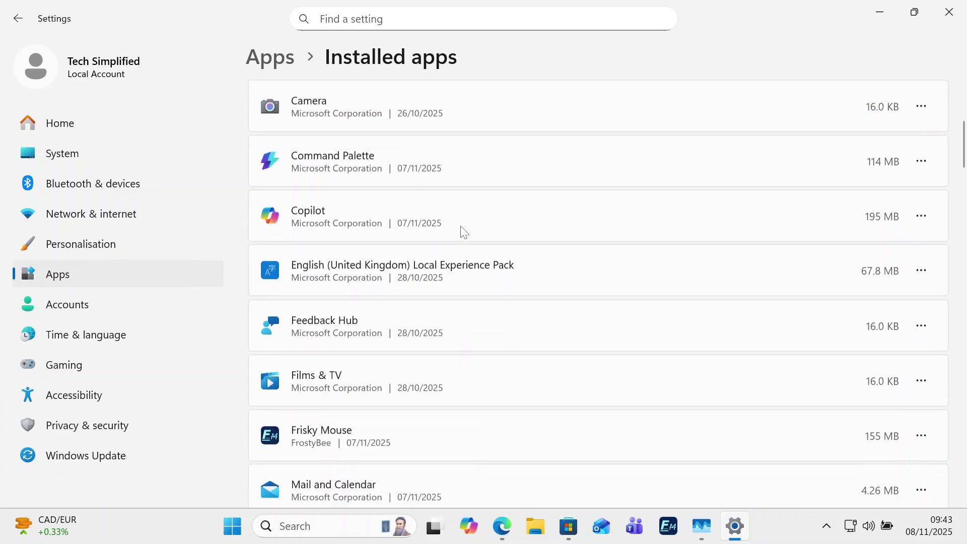
pyautogui.scroll(-8, 461, 230)
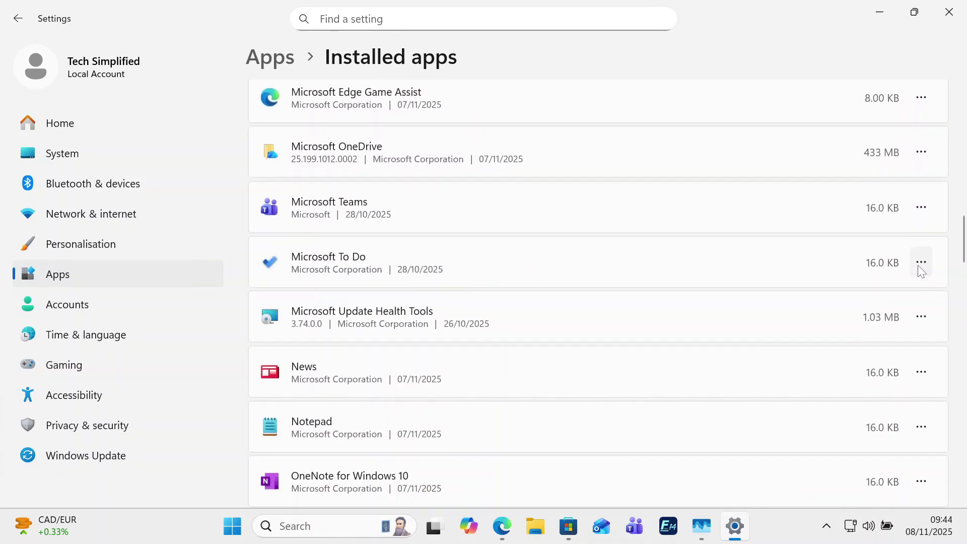
pyautogui.click(921, 263)
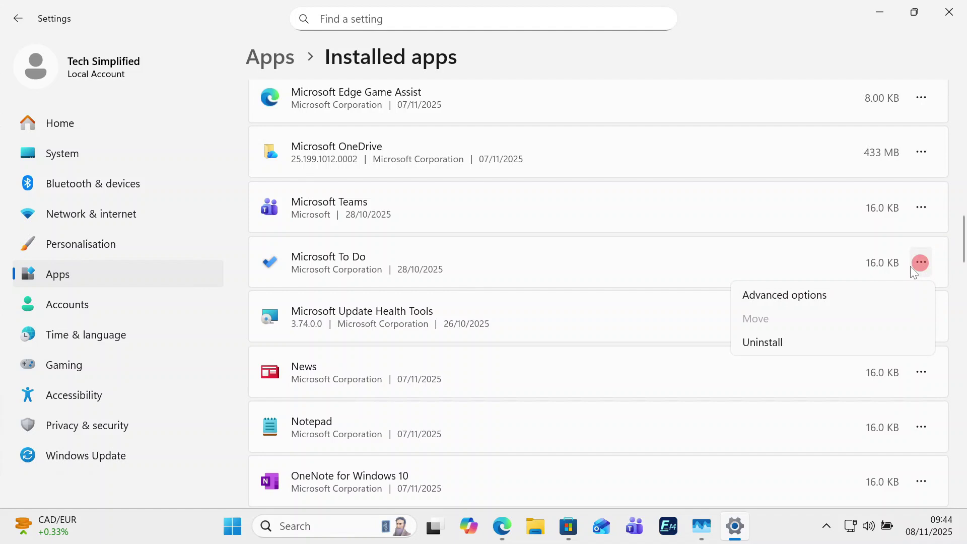
pyautogui.click(771, 343)
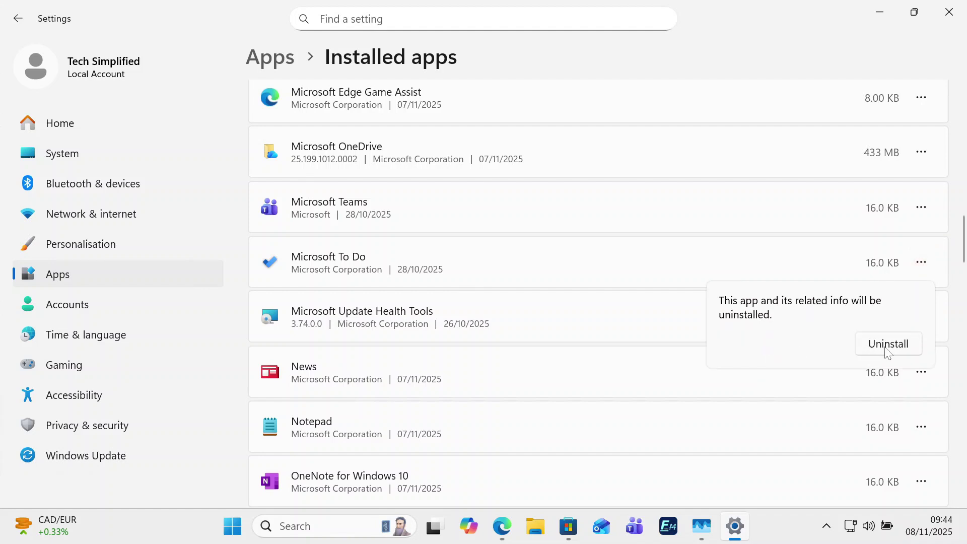
pyautogui.click(887, 344)
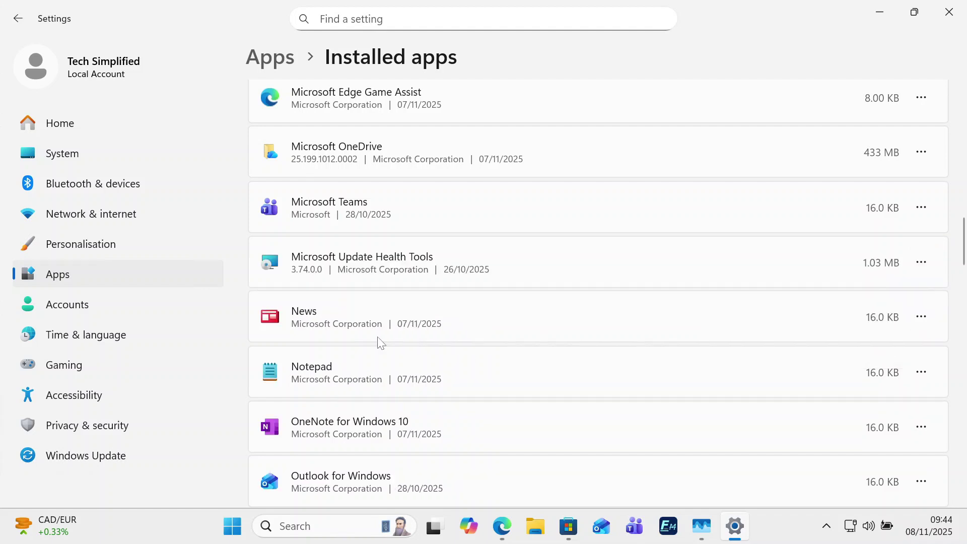
# Step: Uninstall the News app
pyautogui.click(922, 319)
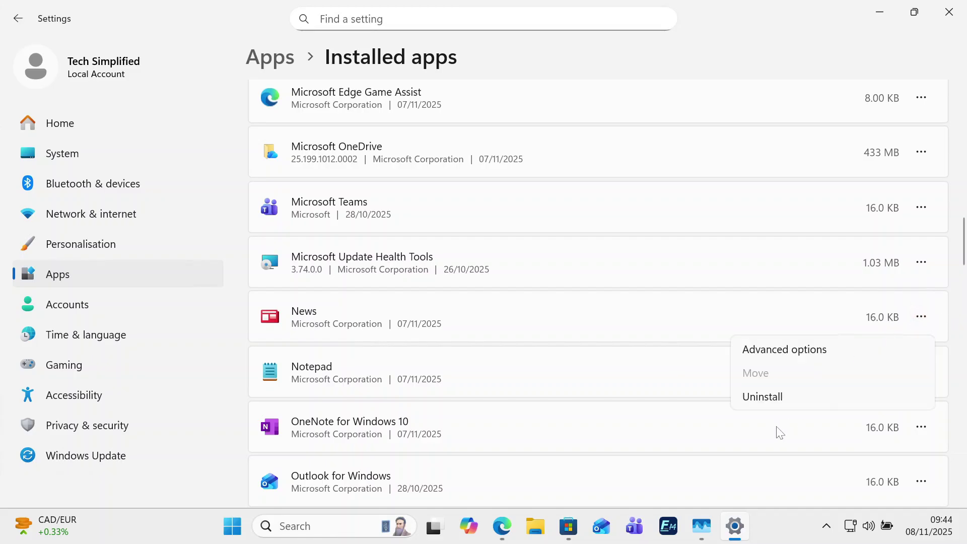
pyautogui.click(771, 397)
pyautogui.click(888, 397)
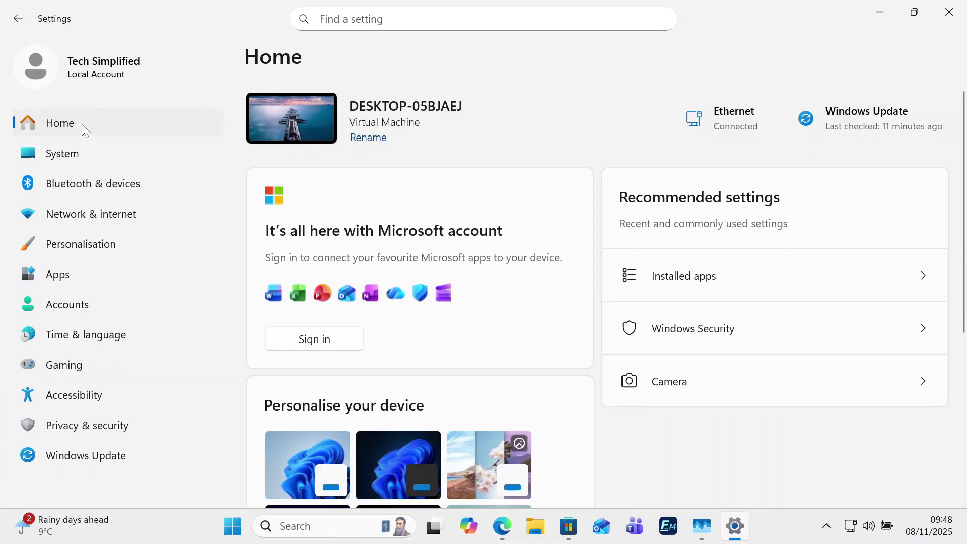
# Step: Set Media Player's background app permission to Never in its advanced options under the installed apps
pyautogui.click(59, 274)
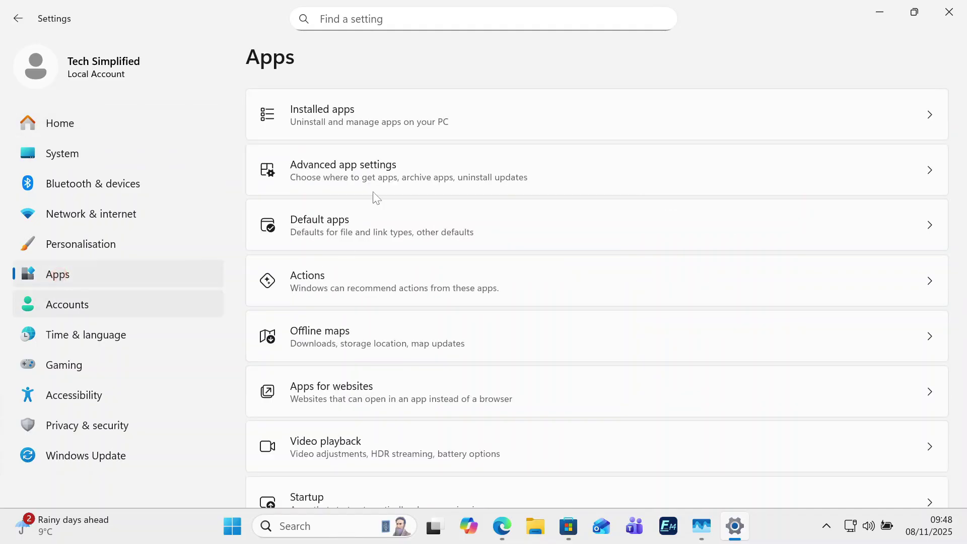
pyautogui.click(320, 122)
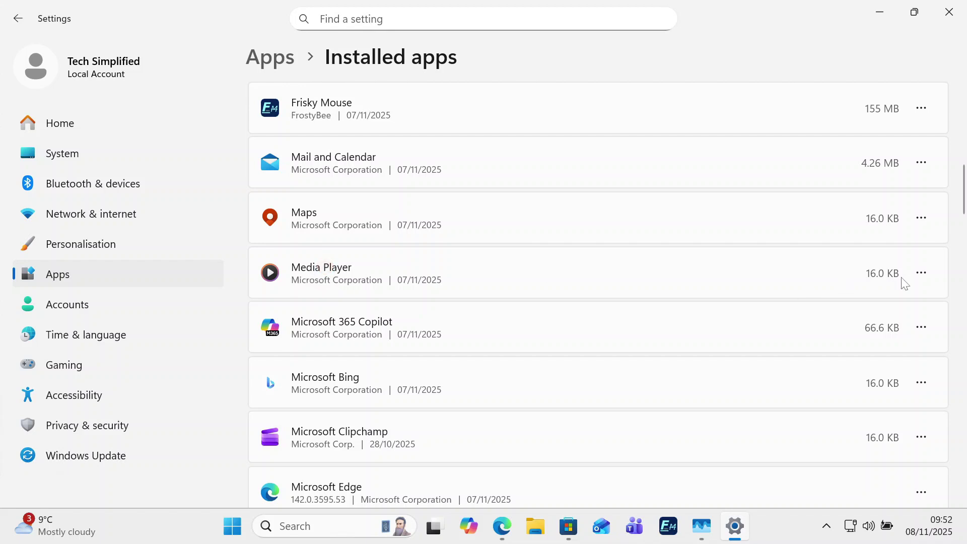
pyautogui.click(914, 274)
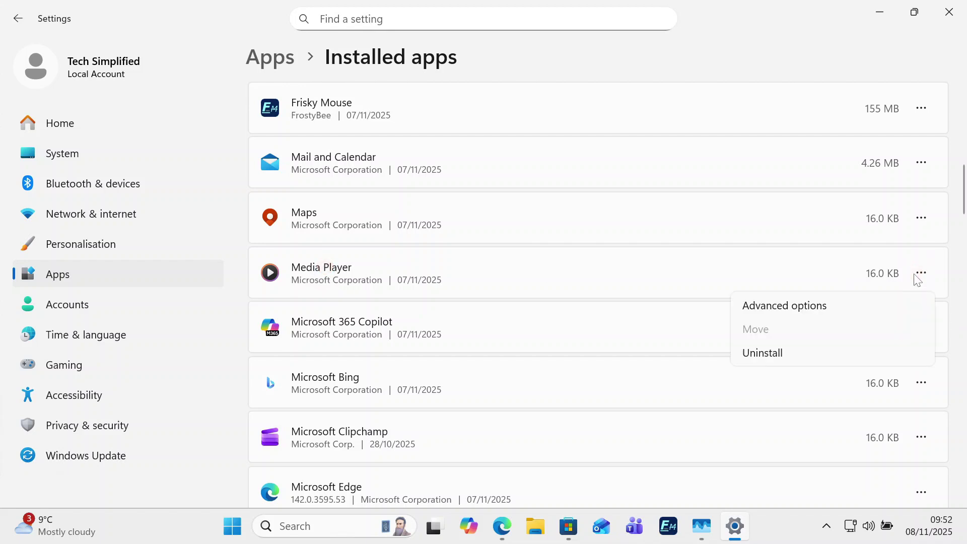
pyautogui.click(768, 305)
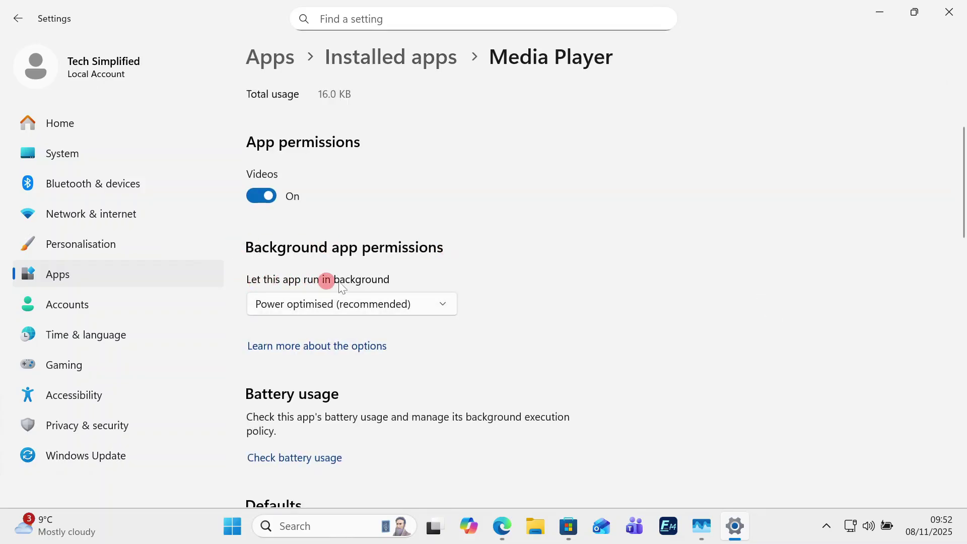
pyautogui.click(448, 306)
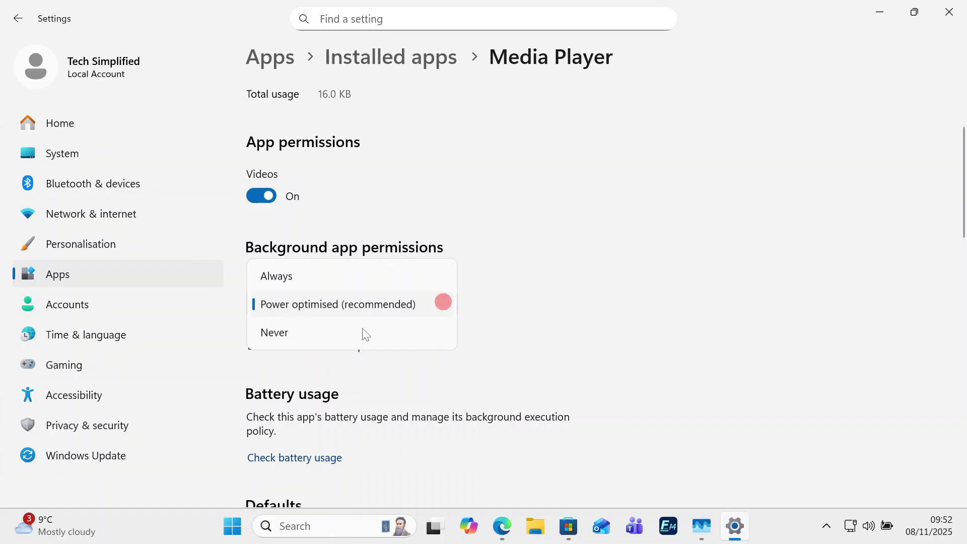
pyautogui.click(284, 335)
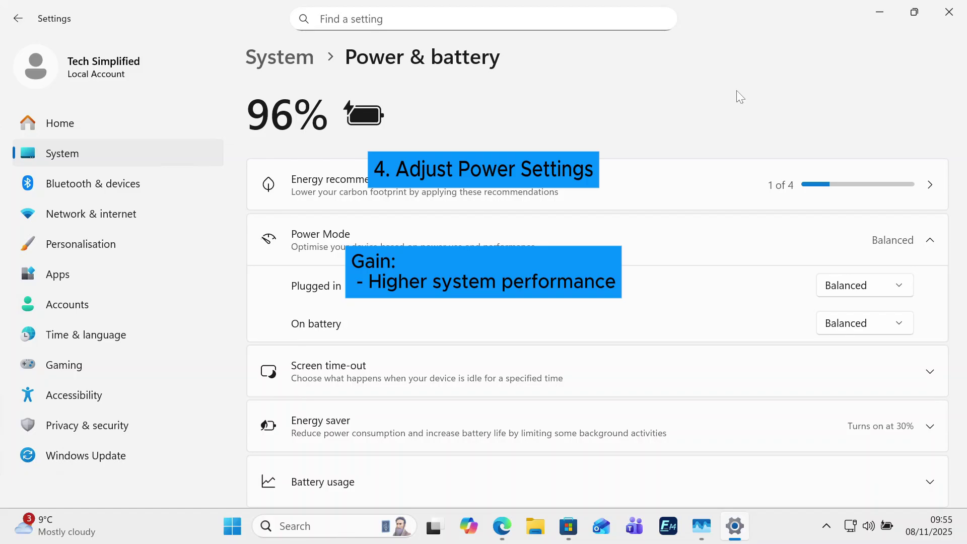
# Step: In the system's Power & battery settings, set the plugged-in power mode to Best Performance
pyautogui.click(56, 123)
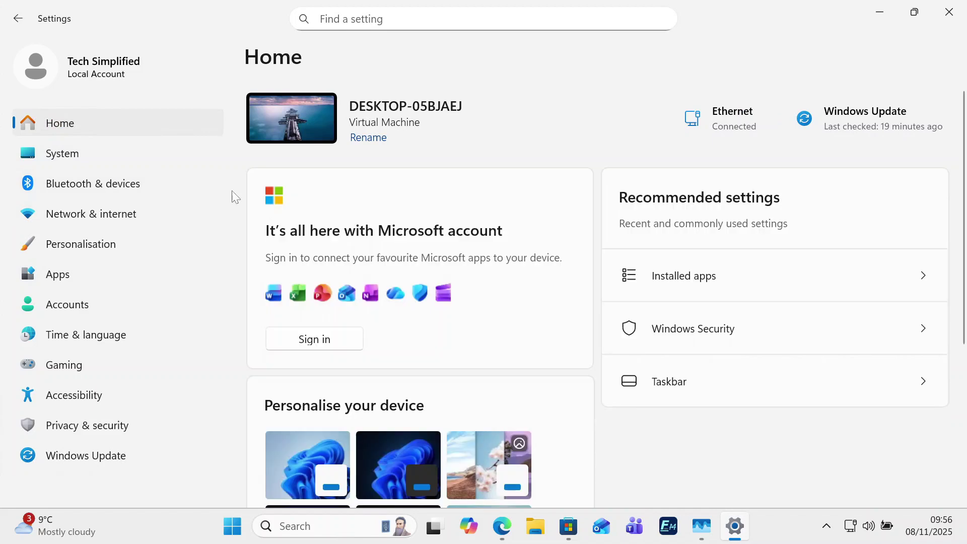
pyautogui.click(58, 152)
pyautogui.click(340, 419)
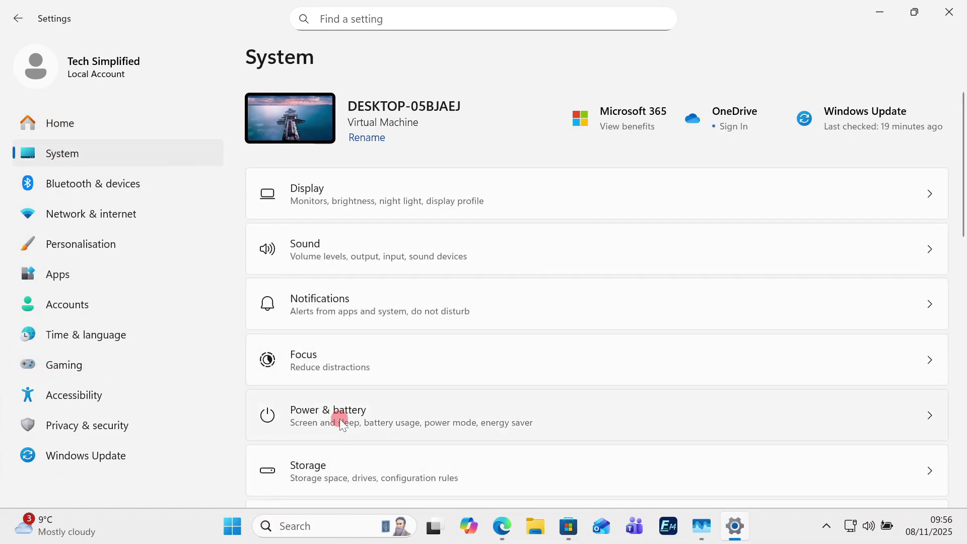
pyautogui.click(389, 243)
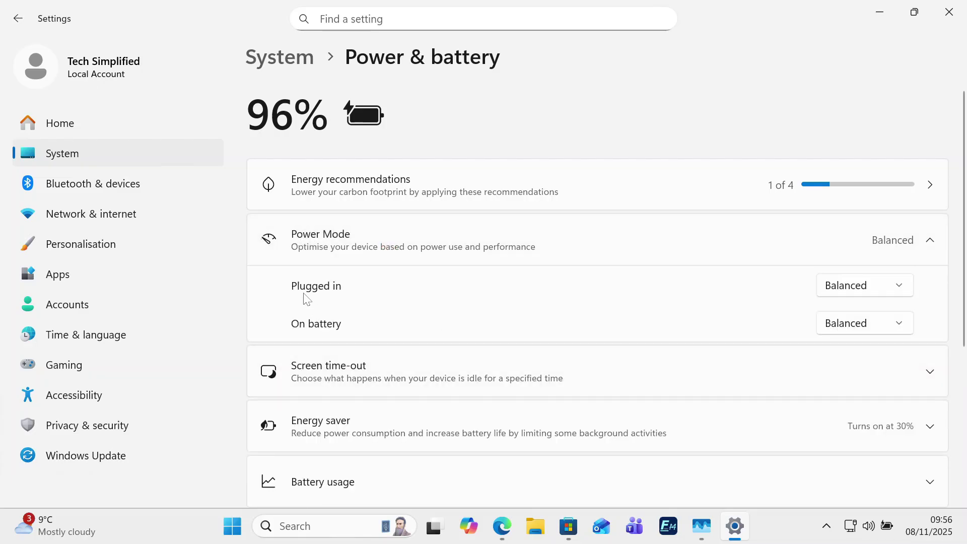
pyautogui.click(343, 288)
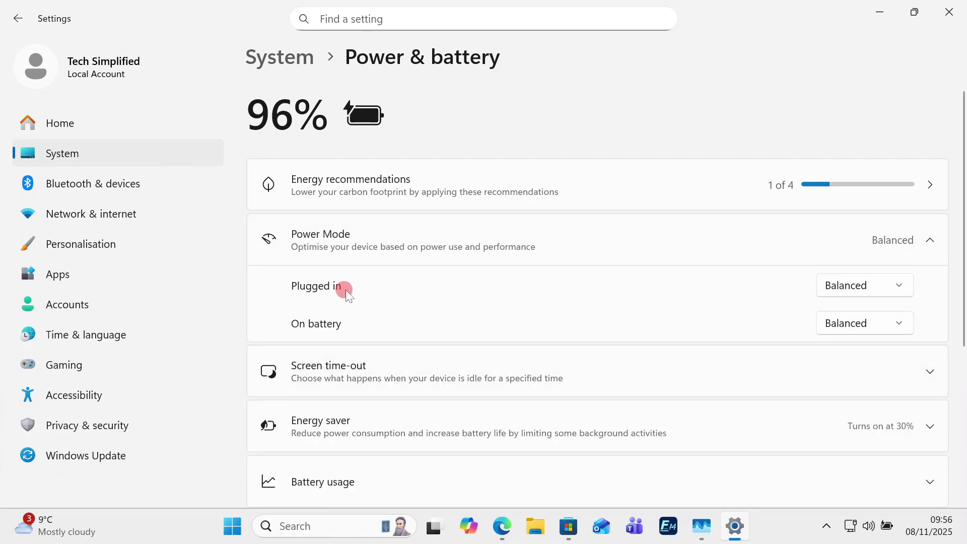
pyautogui.click(864, 287)
pyautogui.click(859, 289)
pyautogui.click(838, 291)
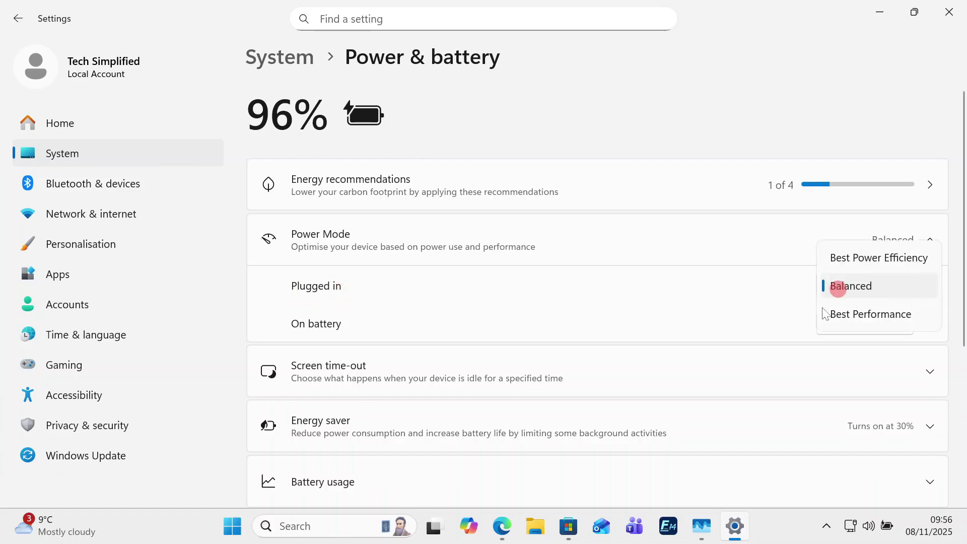
pyautogui.click(853, 314)
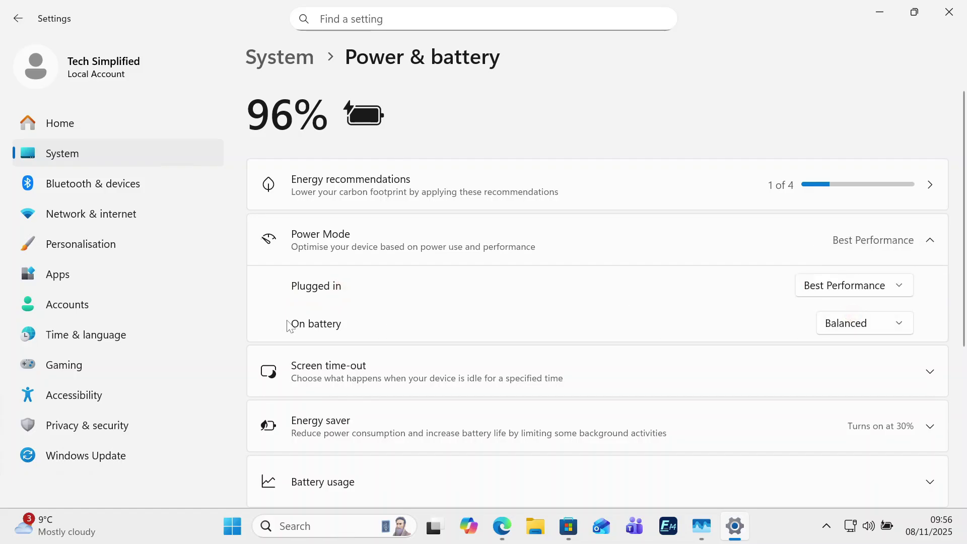
# Step: Set the on-battery power mode to Best Performance
pyautogui.click(328, 324)
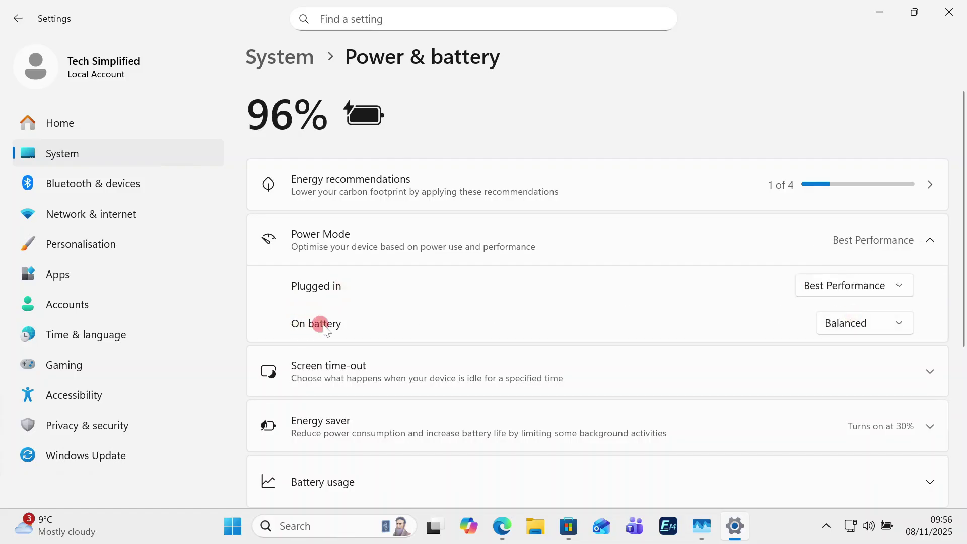
pyautogui.click(881, 327)
pyautogui.click(853, 353)
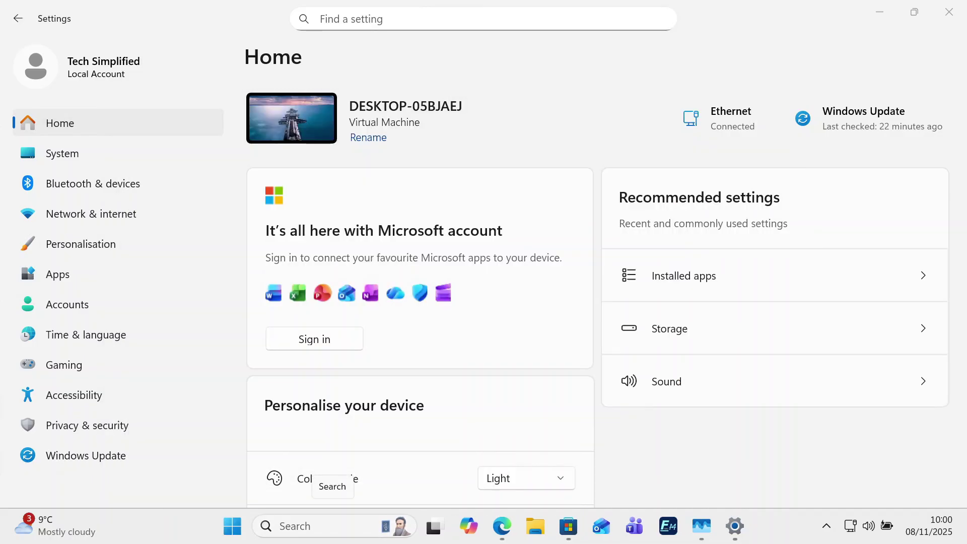
# Step: Search Windows for "ADVANCED", view the advanced system settings and open the Performance options
pyautogui.click(334, 530)
pyautogui.write('A')
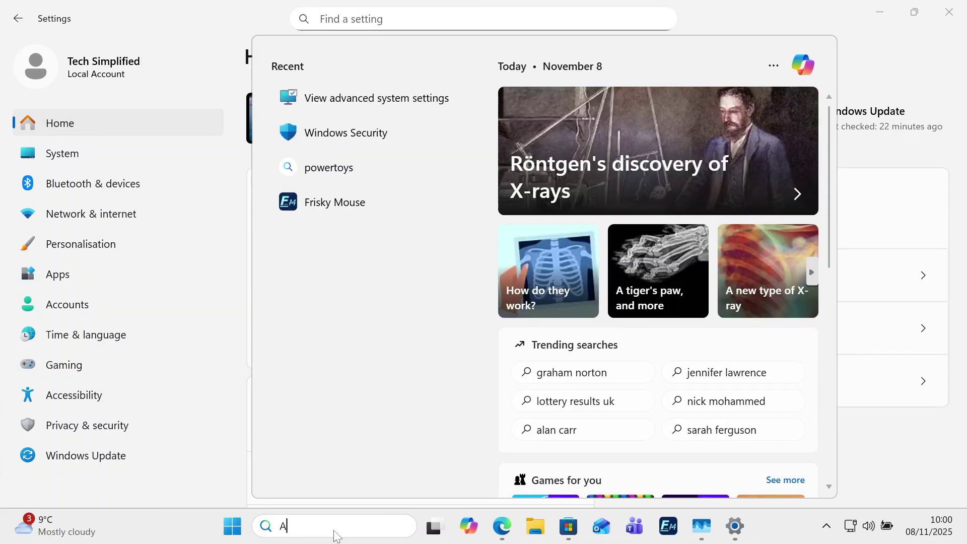
pyautogui.write('DVANCED')
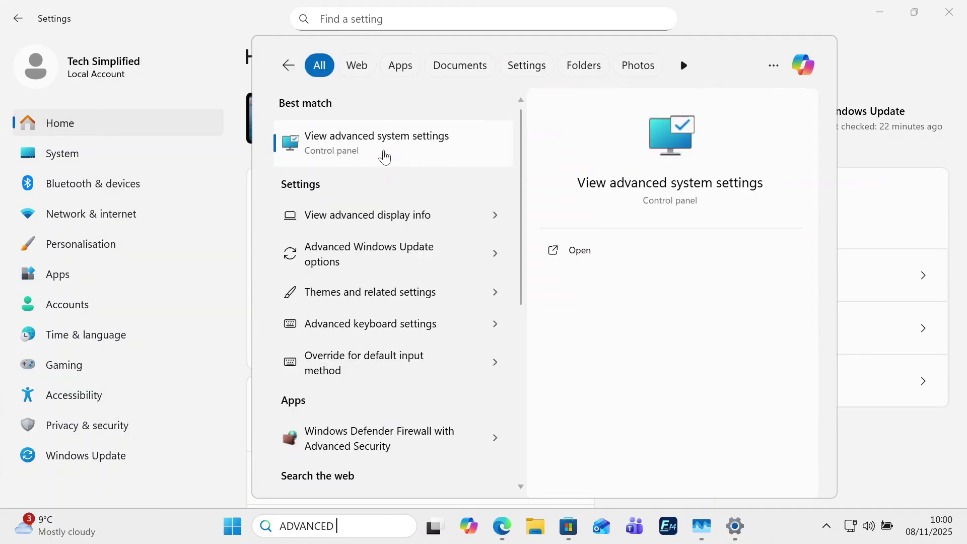
pyautogui.click(391, 152)
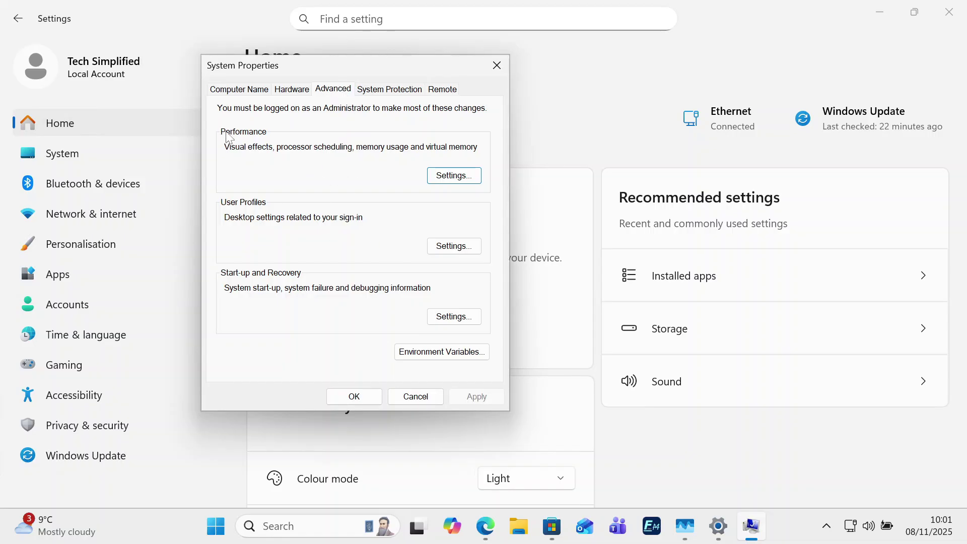
pyautogui.click(463, 176)
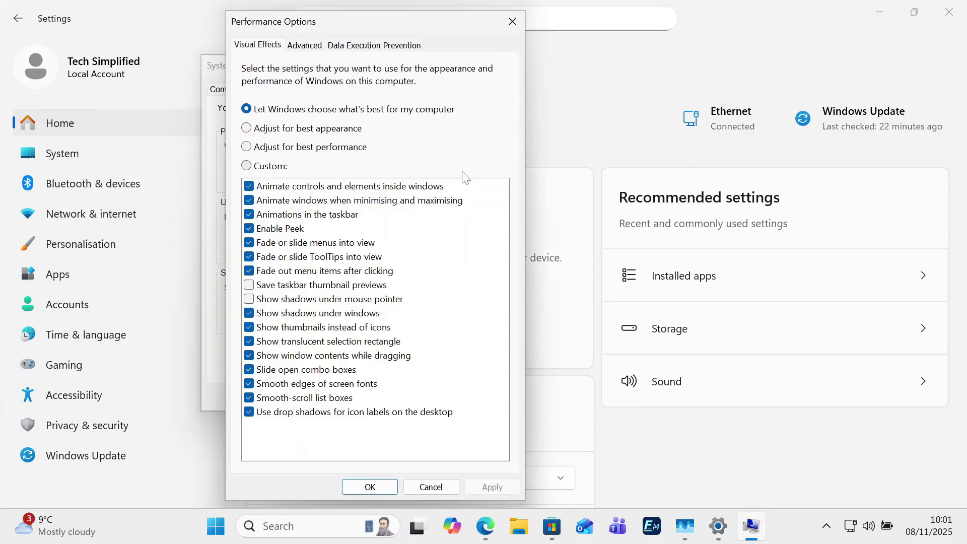
# Step: Set the visual effects to Adjust for best performance, apply the change and close the Performance Options dialog
pyautogui.moveTo(323, 21); pyautogui.dragTo(489, 37)
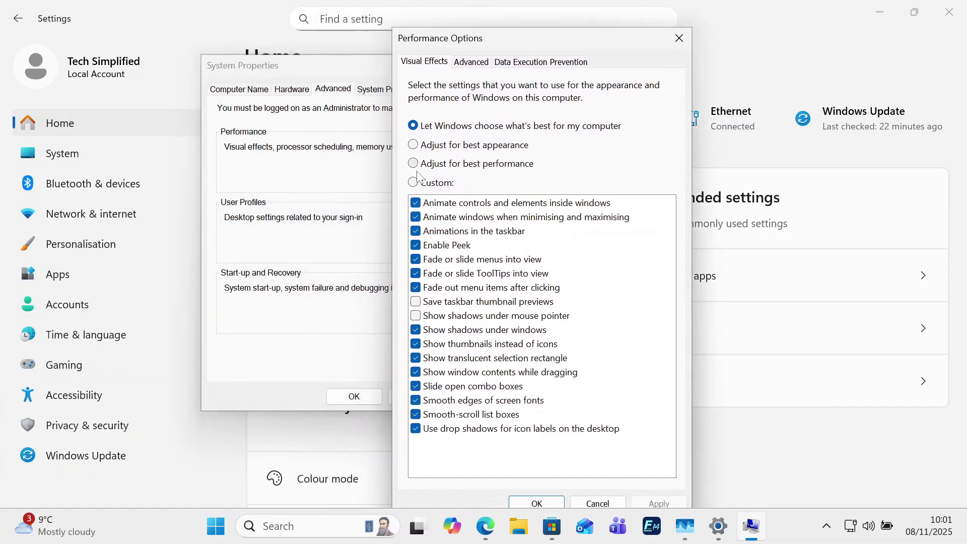
pyautogui.click(413, 164)
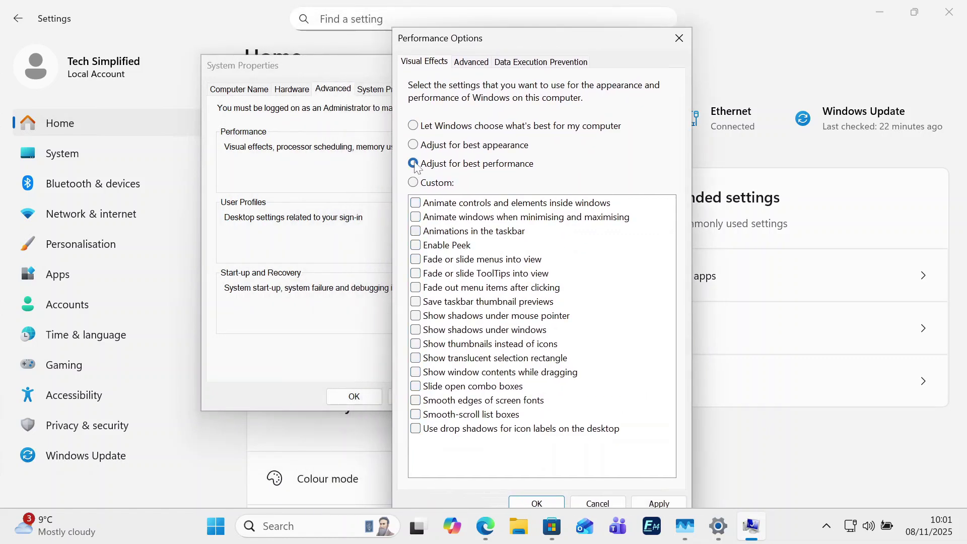
pyautogui.moveTo(609, 38); pyautogui.dragTo(609, 15)
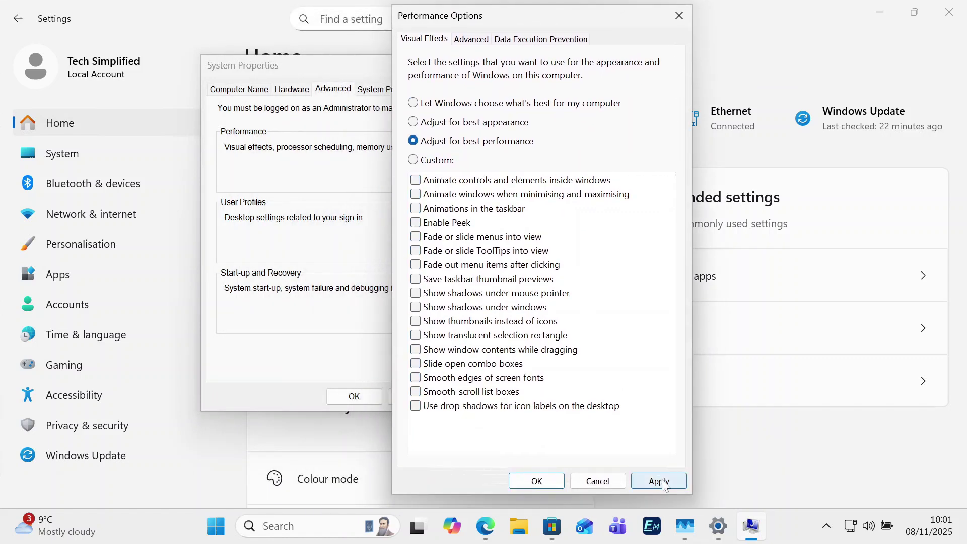
pyautogui.click(414, 160)
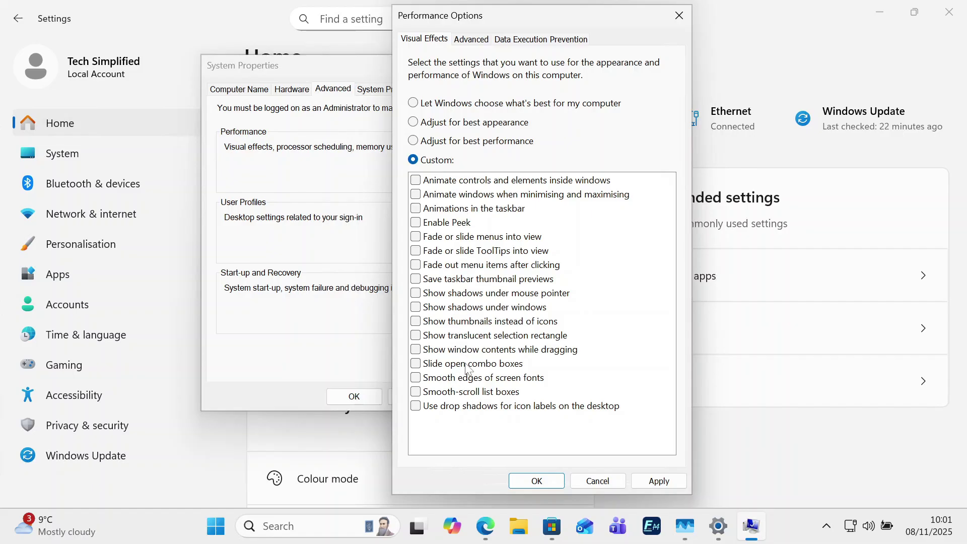
pyautogui.click(413, 142)
pyautogui.click(664, 481)
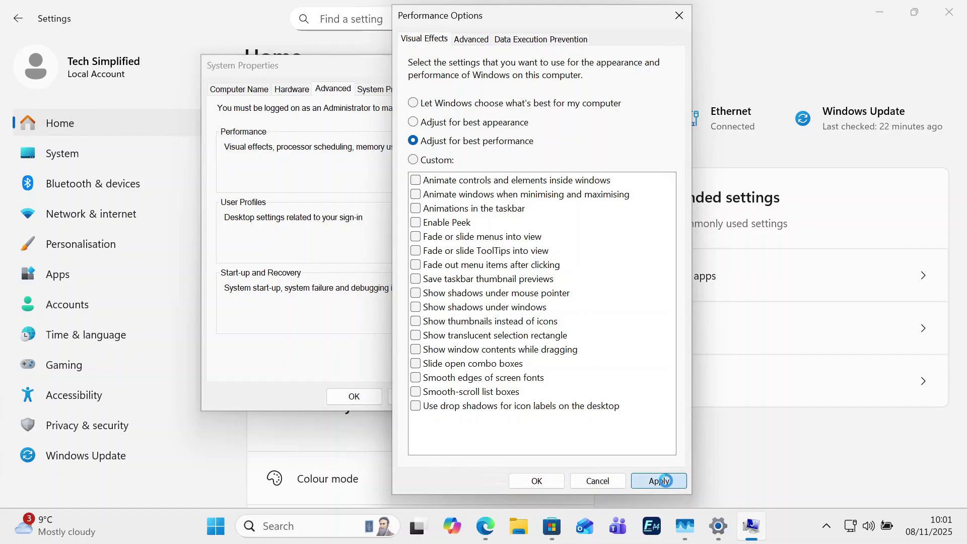
pyautogui.click(548, 482)
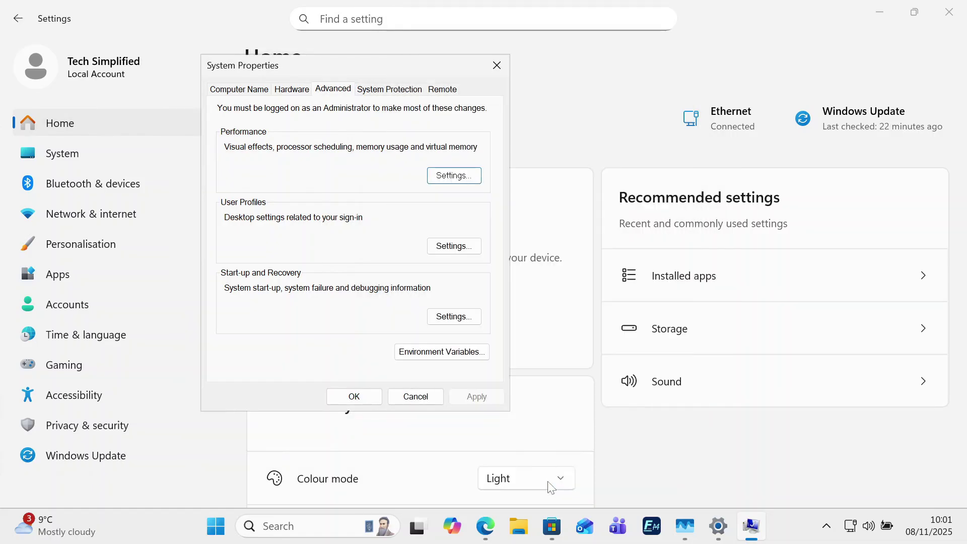
# Step: Close the System Properties dialog and open the system's Storage settings
pyautogui.click(360, 397)
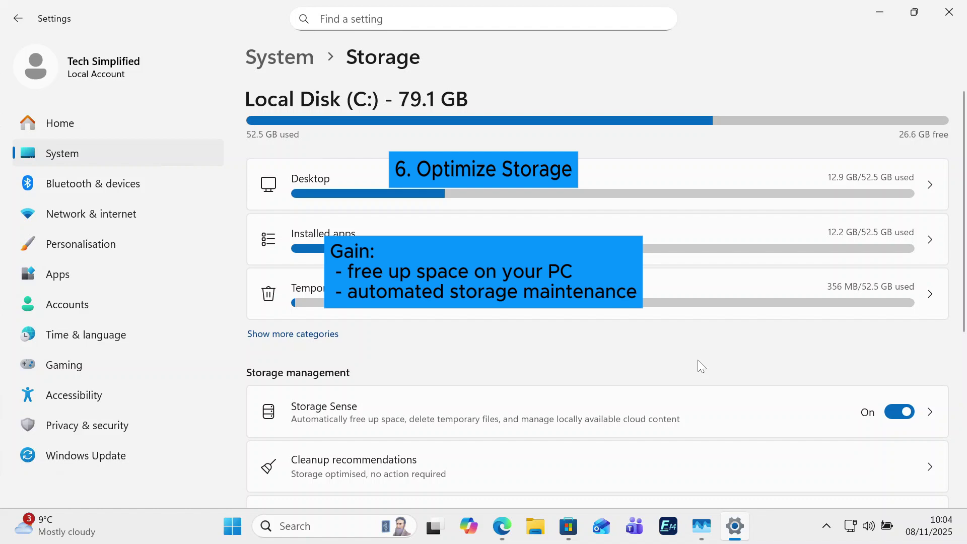
pyautogui.scroll(-3, 701, 366)
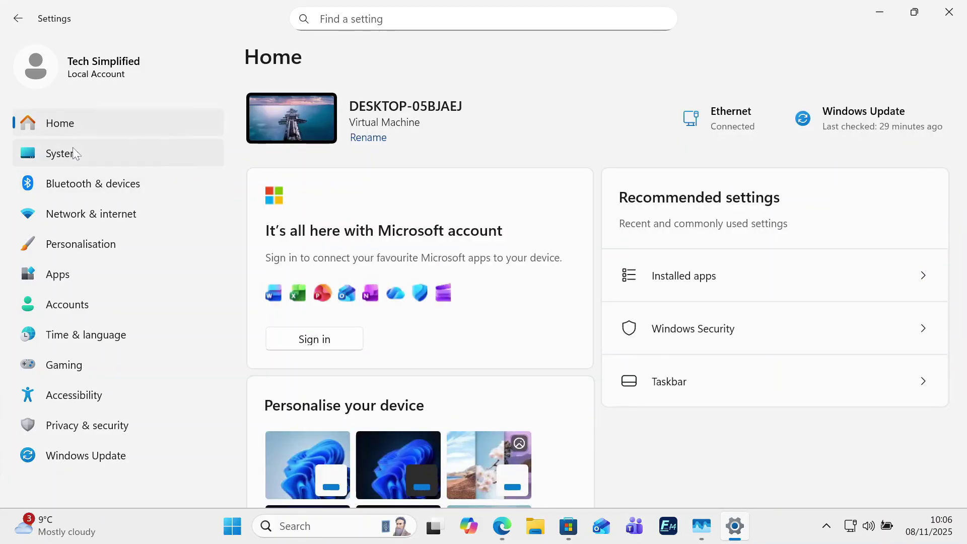
pyautogui.click(62, 156)
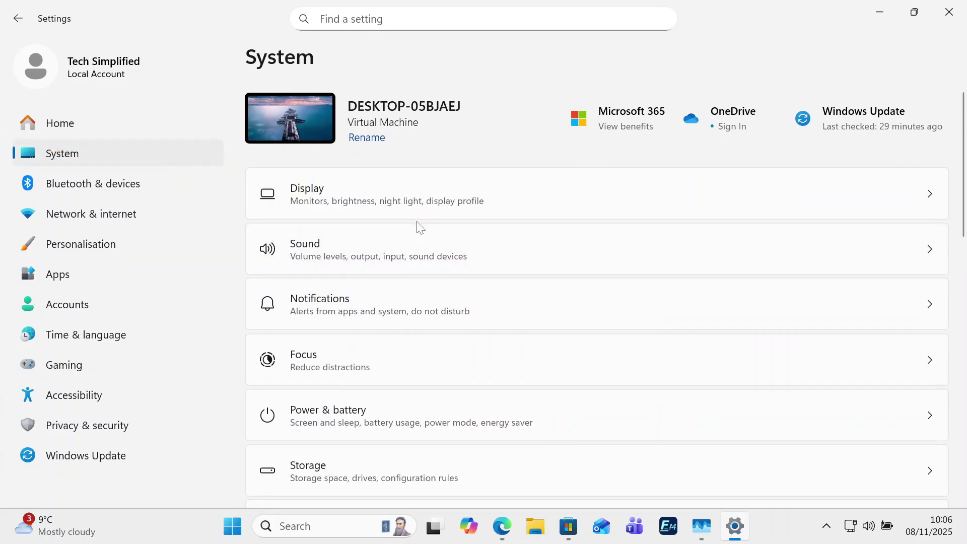
pyautogui.scroll(-5, 416, 224)
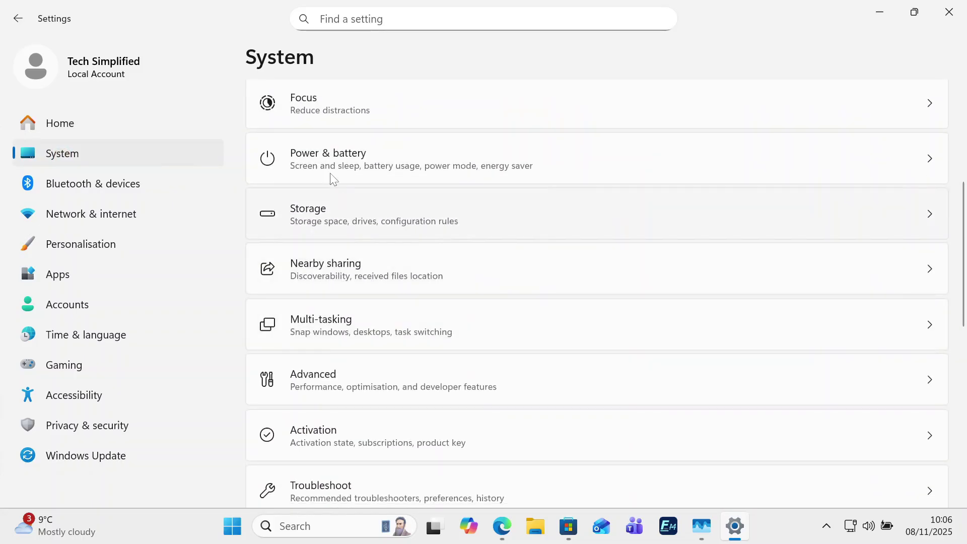
pyautogui.click(321, 213)
pyautogui.scroll(-4, 387, 334)
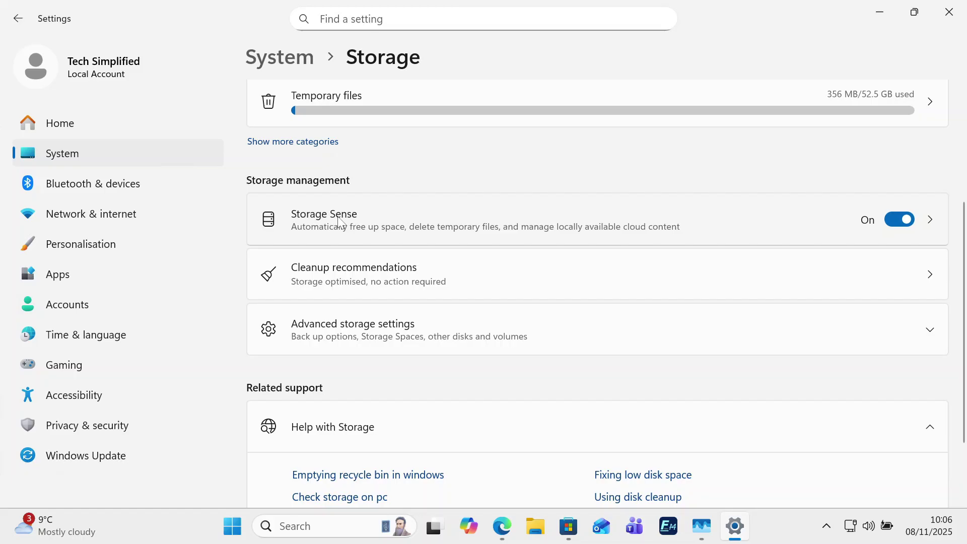
# Step: Make sure Storage Sense is switched on and open its cleanup schedule settings
pyautogui.click(887, 221)
pyautogui.click(892, 222)
pyautogui.click(907, 221)
pyautogui.click(377, 212)
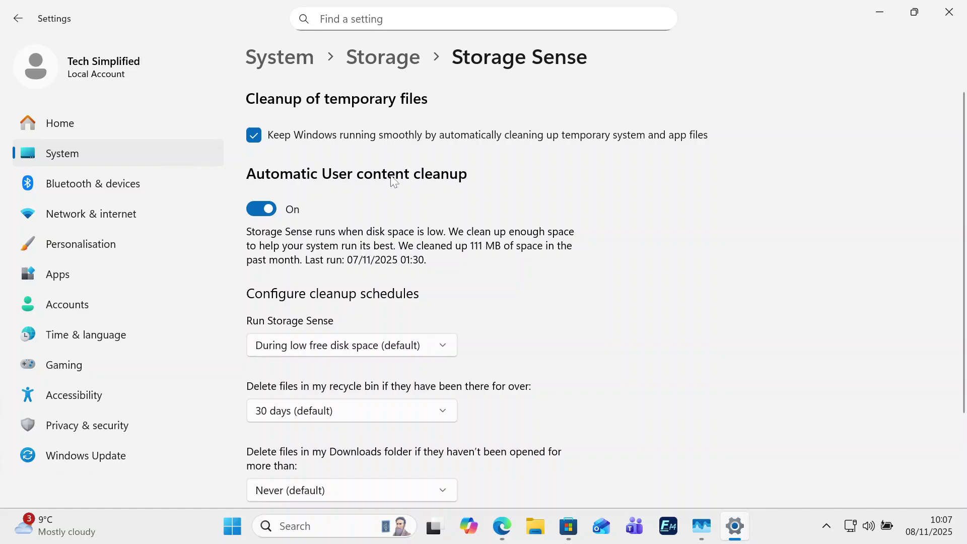
pyautogui.scroll(-2, 424, 273)
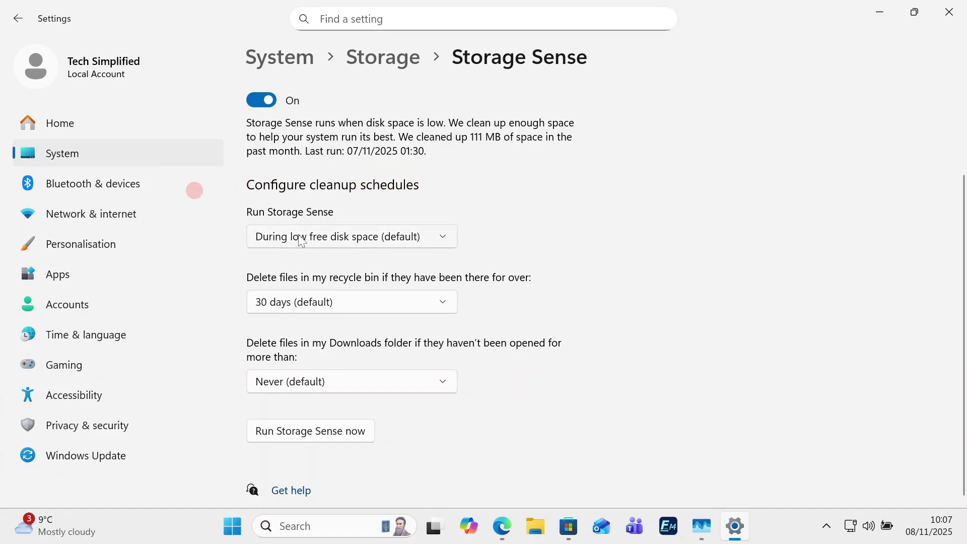
# Step: Schedule Storage Sense to run every week and delete recycle bin files after 14 days
pyautogui.click(350, 238)
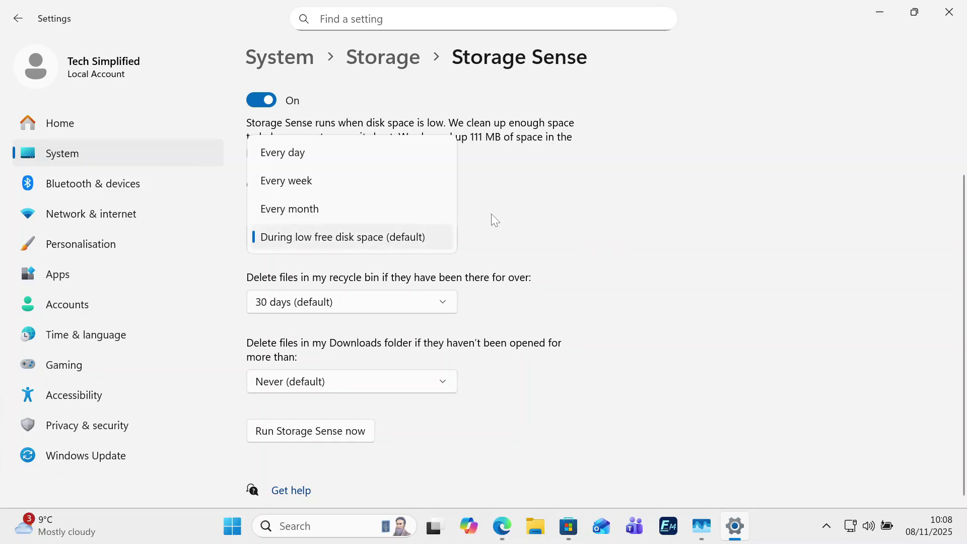
pyautogui.click(290, 182)
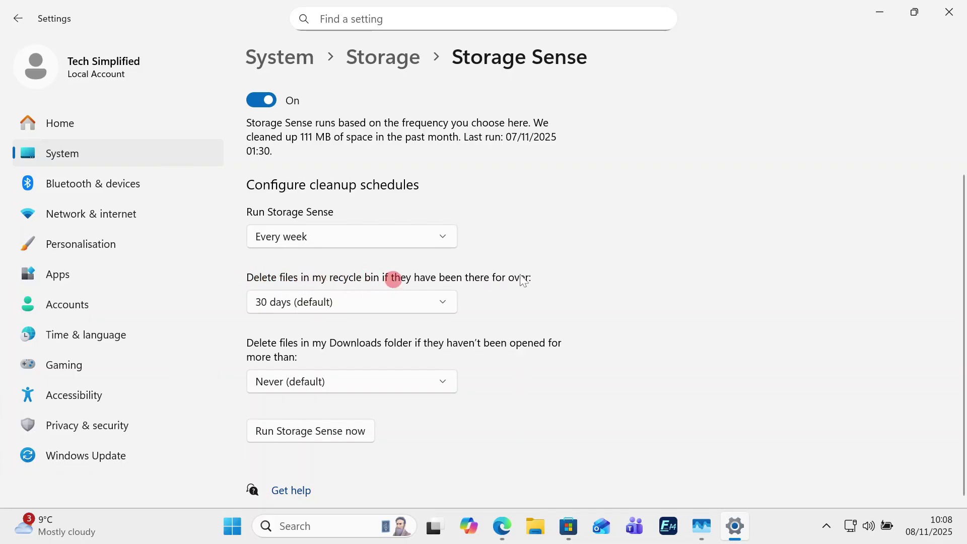
pyautogui.click(305, 305)
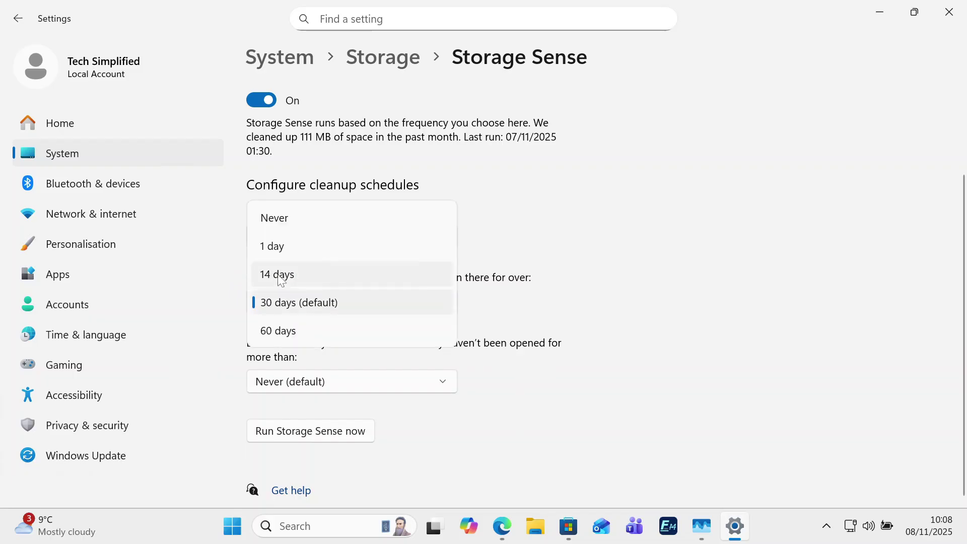
pyautogui.click(281, 277)
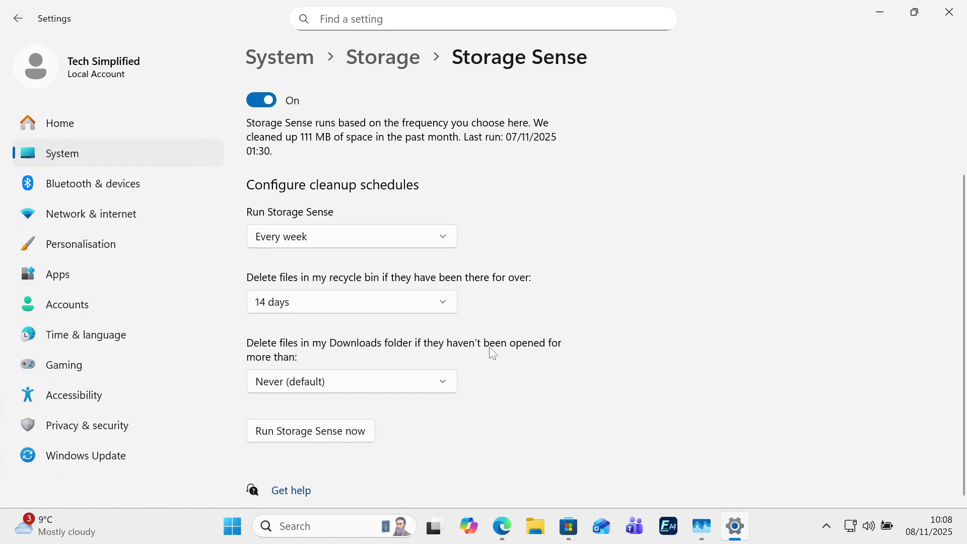
# Step: Set Storage Sense to delete unopened files in the Downloads folder after 30 days
pyautogui.click(315, 388)
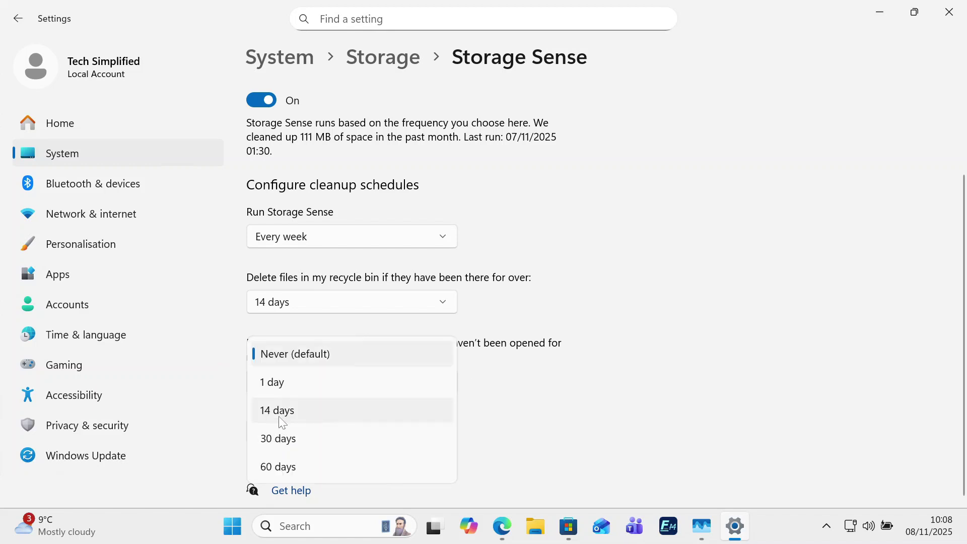
pyautogui.click(274, 440)
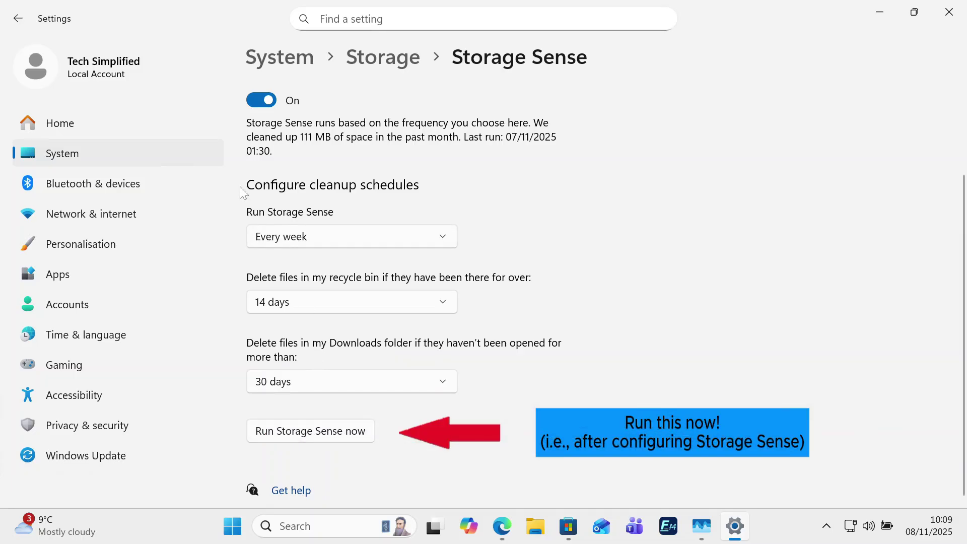
pyautogui.moveTo(251, 190); pyautogui.dragTo(428, 186)
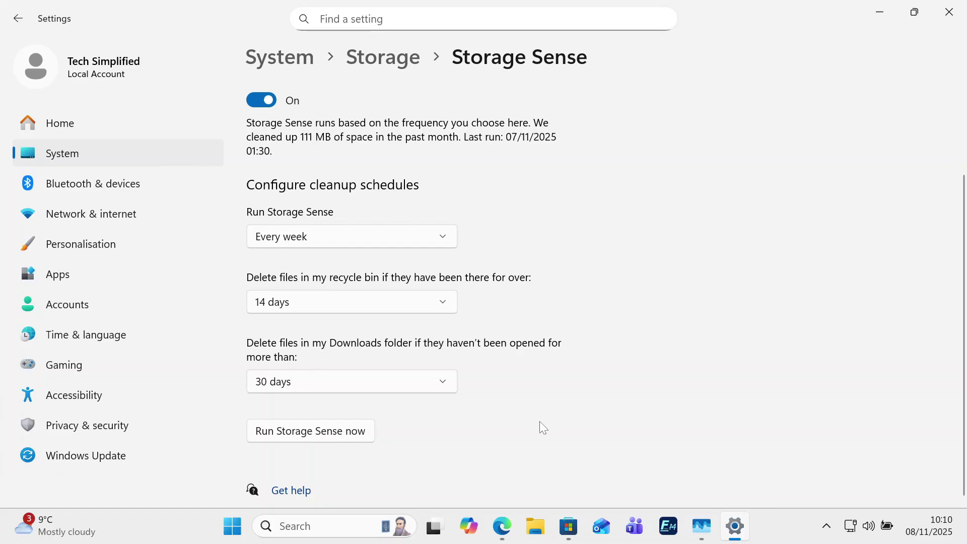
# Step: Search Windows for "run", launch the Run dialog and use it to open the %temp% folder
pyautogui.click(308, 527)
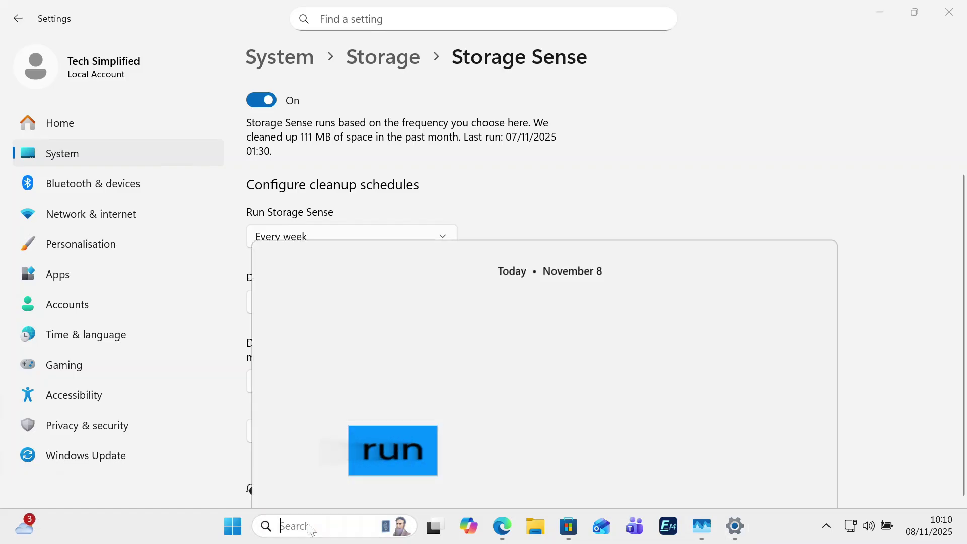
pyautogui.write('run')
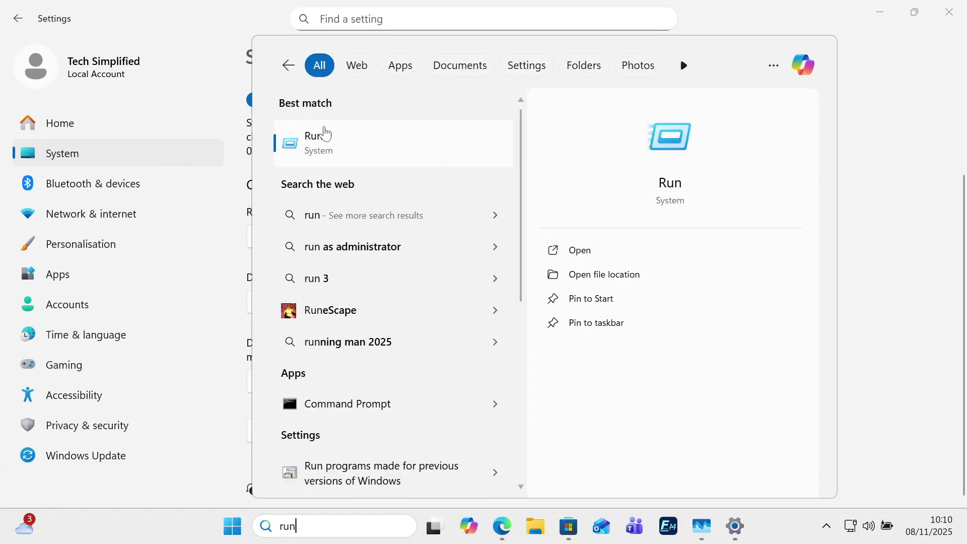
pyautogui.click(368, 143)
pyautogui.moveTo(87, 347); pyautogui.dragTo(400, 225)
pyautogui.click(393, 304)
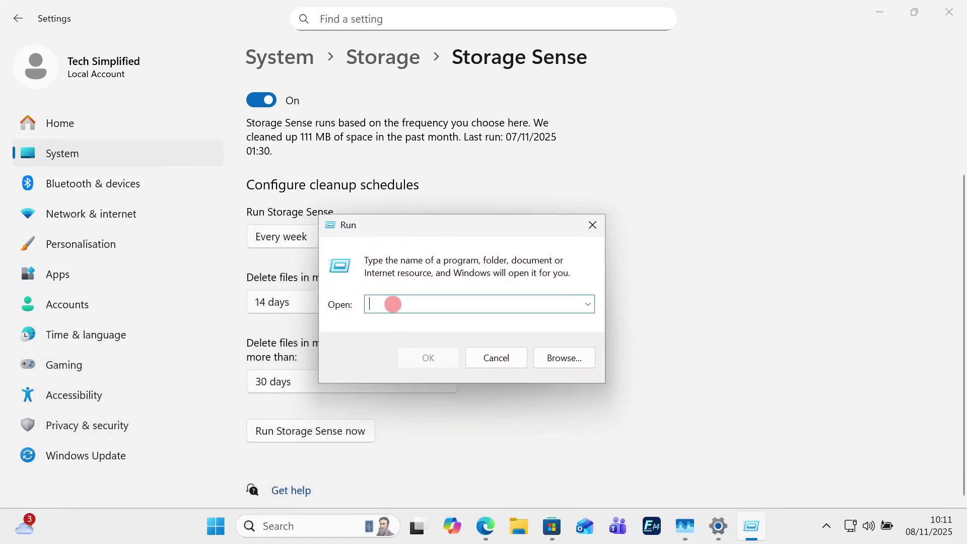
pyautogui.write('%temp%')
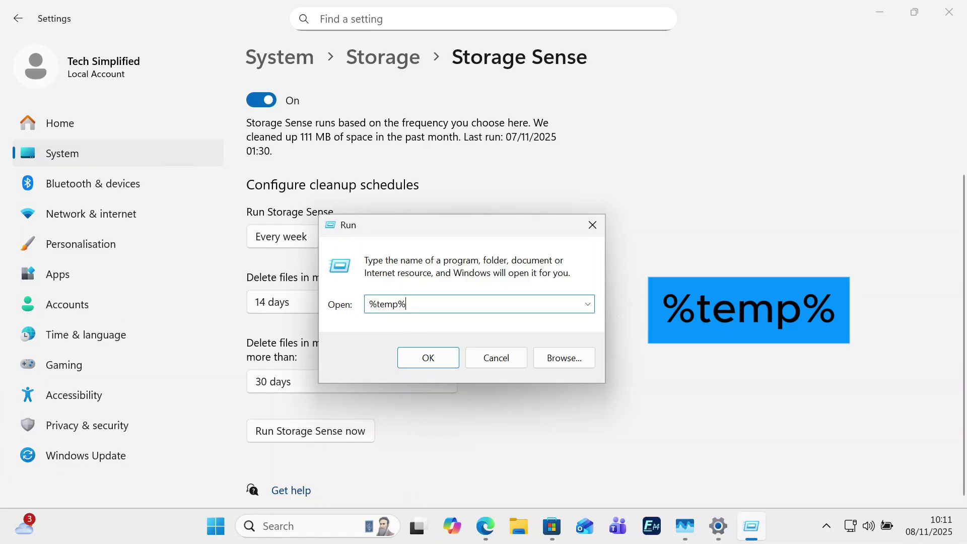
pyautogui.click(435, 354)
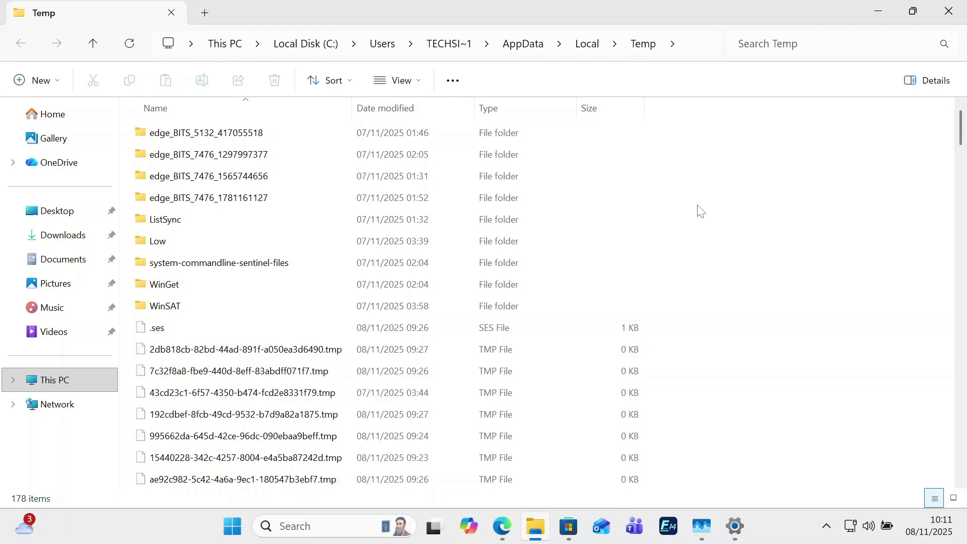
# Step: Delete all items in the Temp folder, granting administrator permission and skipping every file that is in use
pyautogui.click(757, 260)
pyautogui.hotkey('ctrl', 'a')
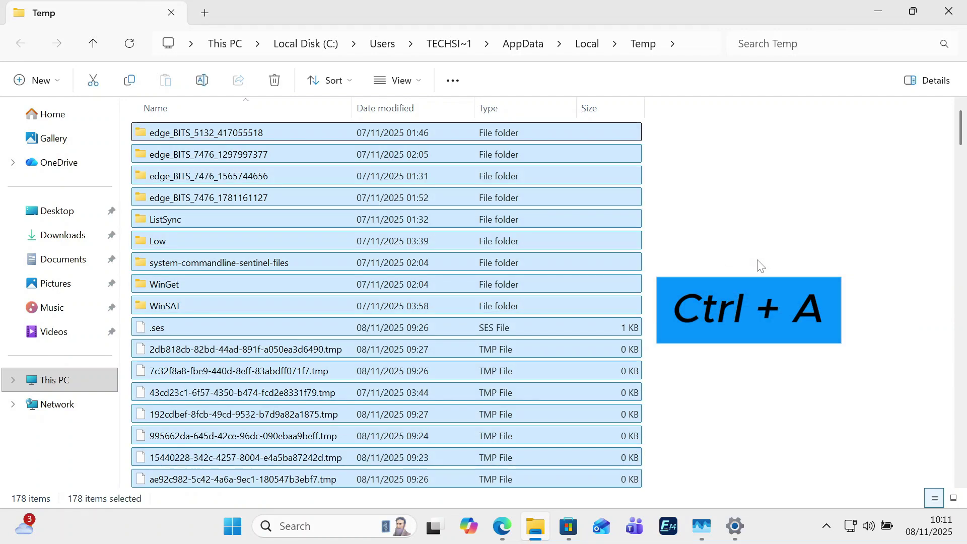
pyautogui.press('Delete')
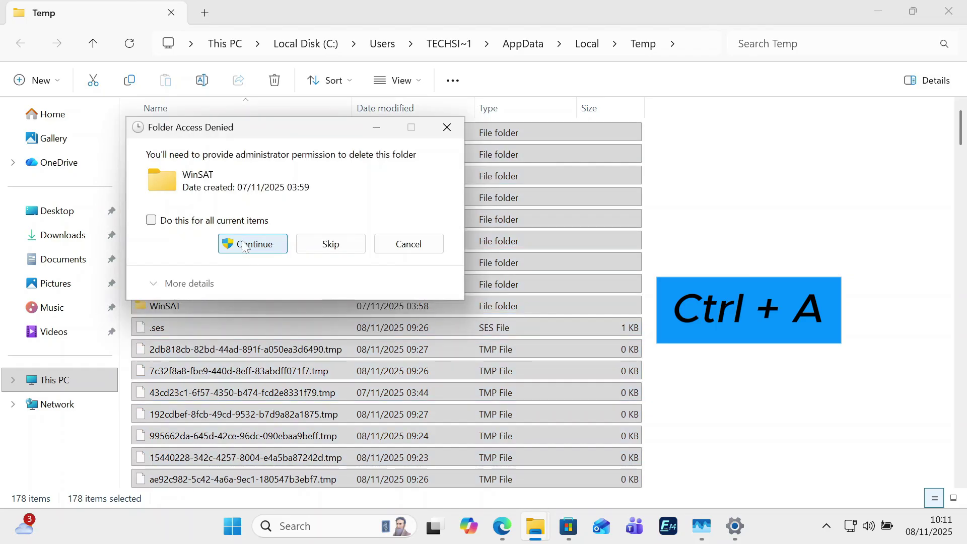
pyautogui.click(244, 241)
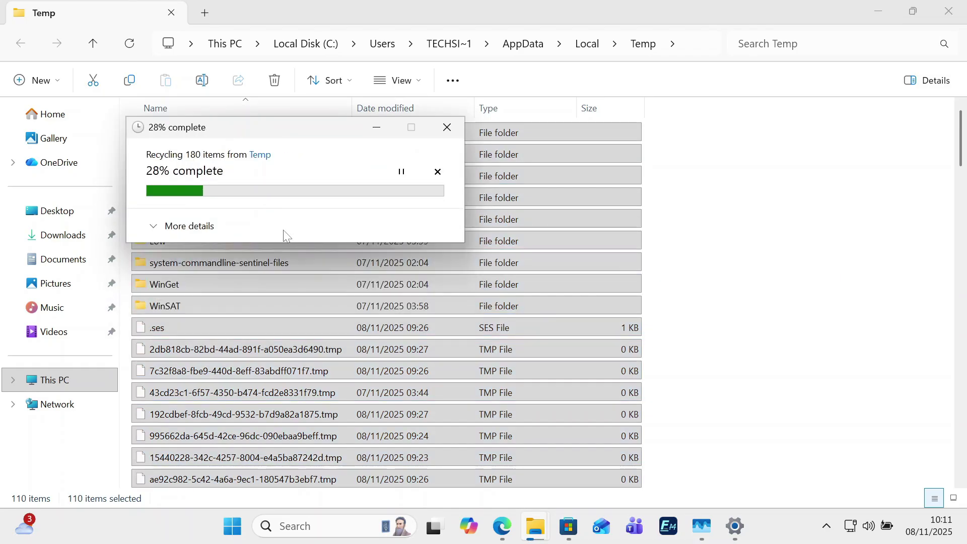
pyautogui.click(149, 154)
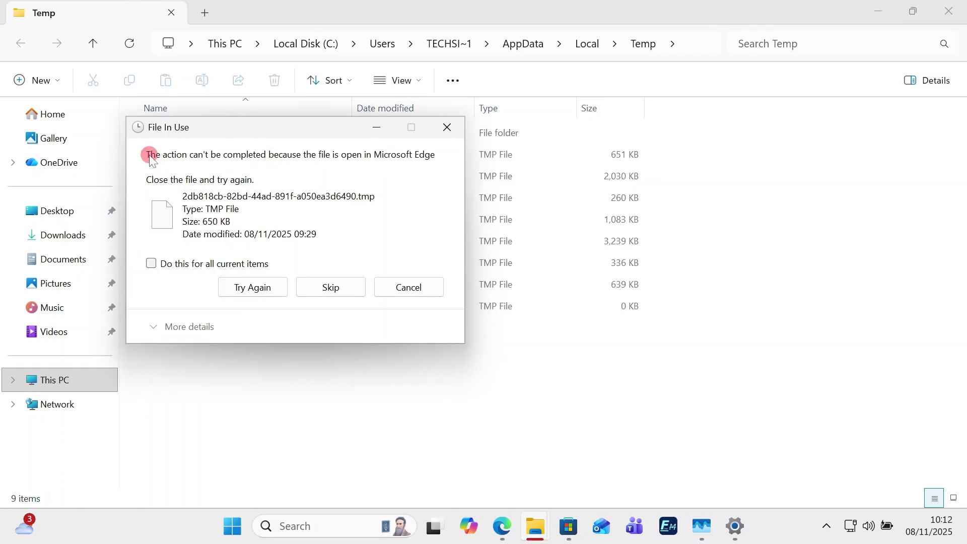
pyautogui.click(229, 154)
pyautogui.click(152, 262)
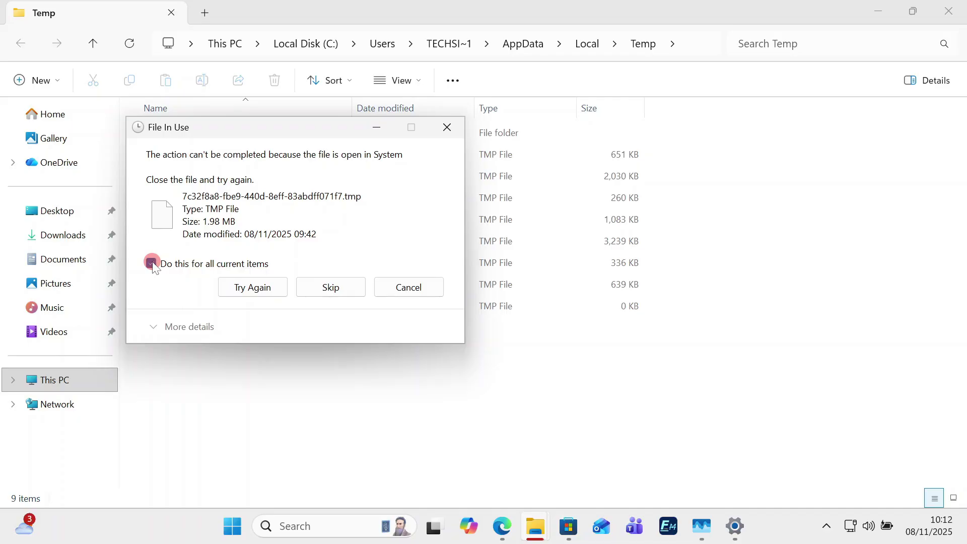
pyautogui.click(331, 288)
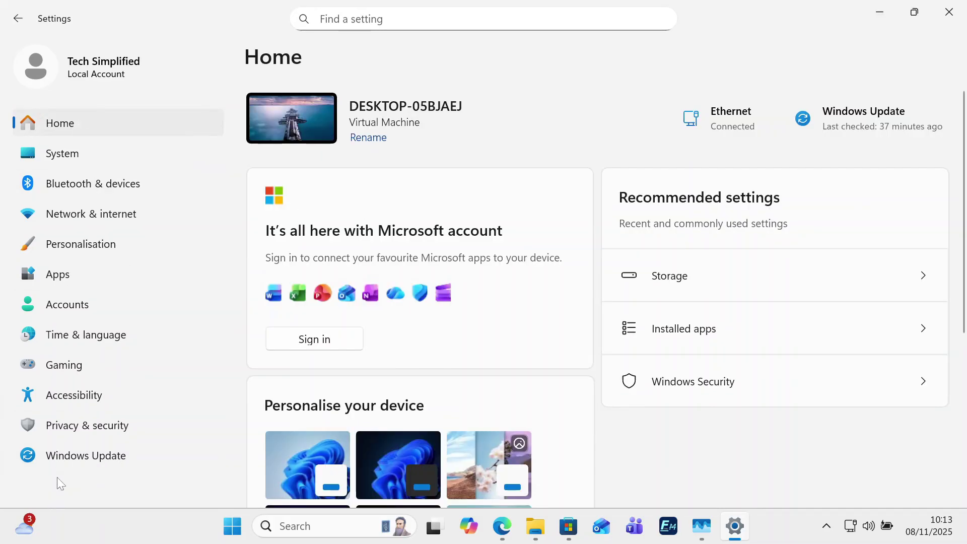
# Step: Check for updates in Windows Update and view the optional updates under its advanced options
pyautogui.click(65, 459)
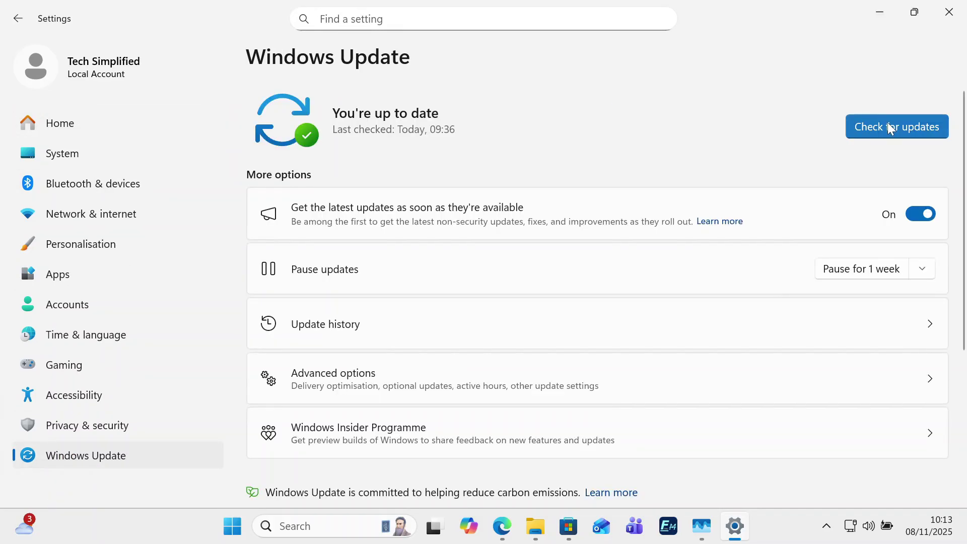
pyautogui.click(888, 122)
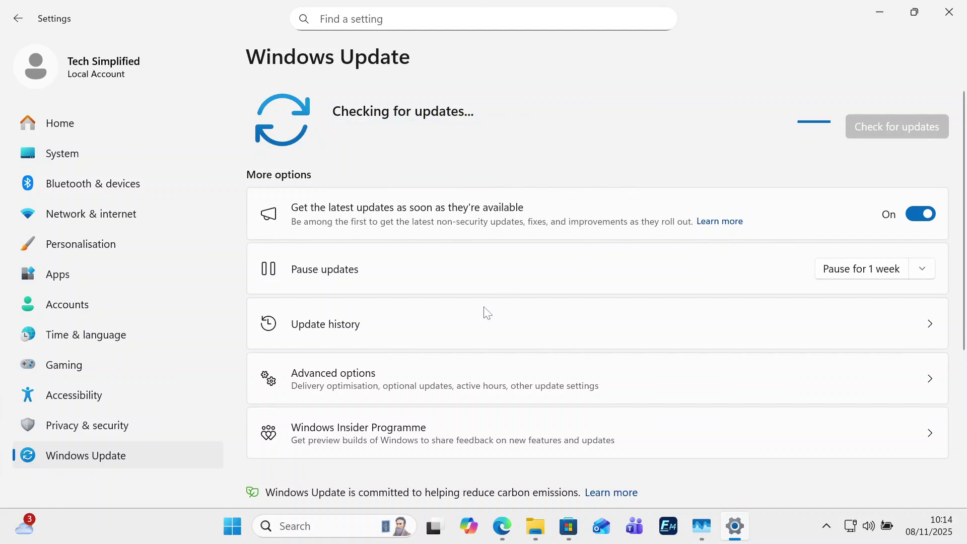
pyautogui.click(355, 389)
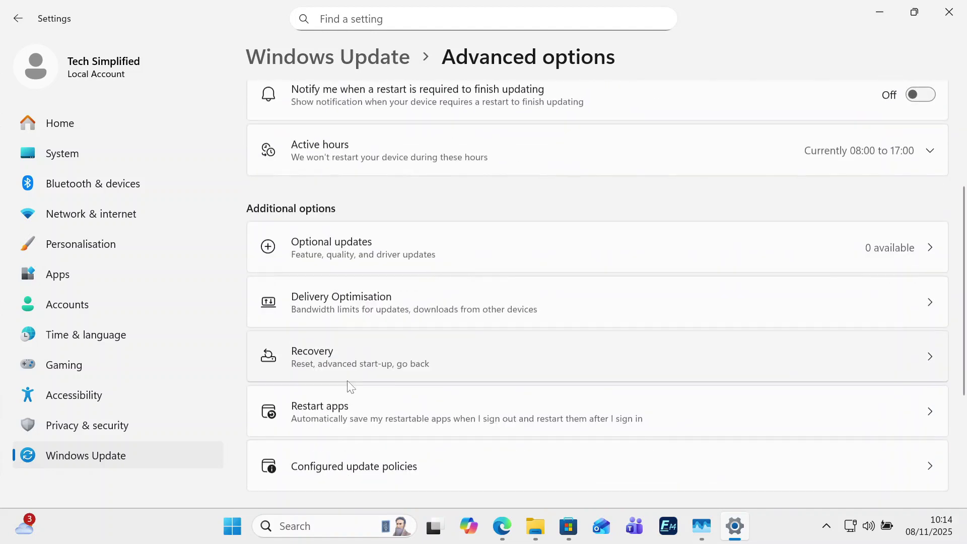
pyautogui.click(339, 241)
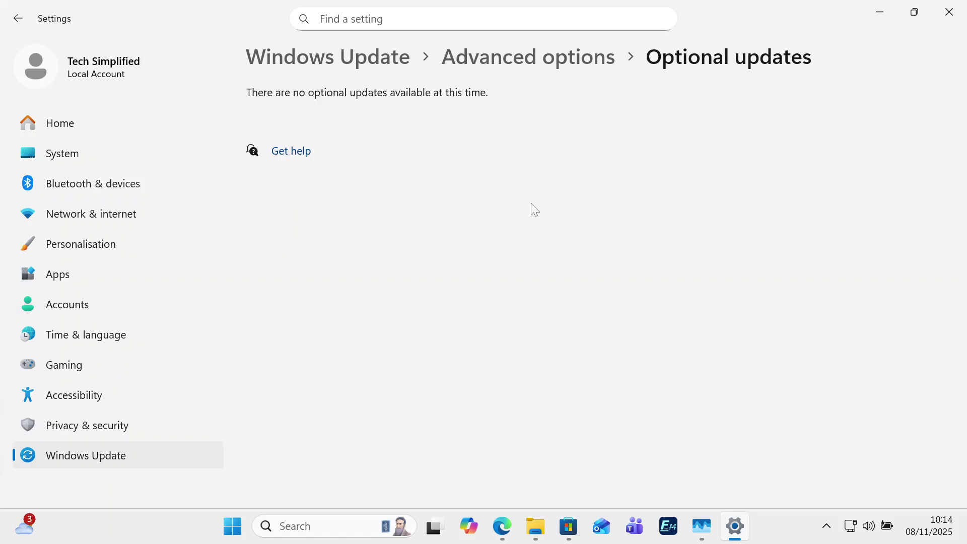
pyautogui.click(311, 98)
pyautogui.moveTo(312, 98); pyautogui.dragTo(496, 90)
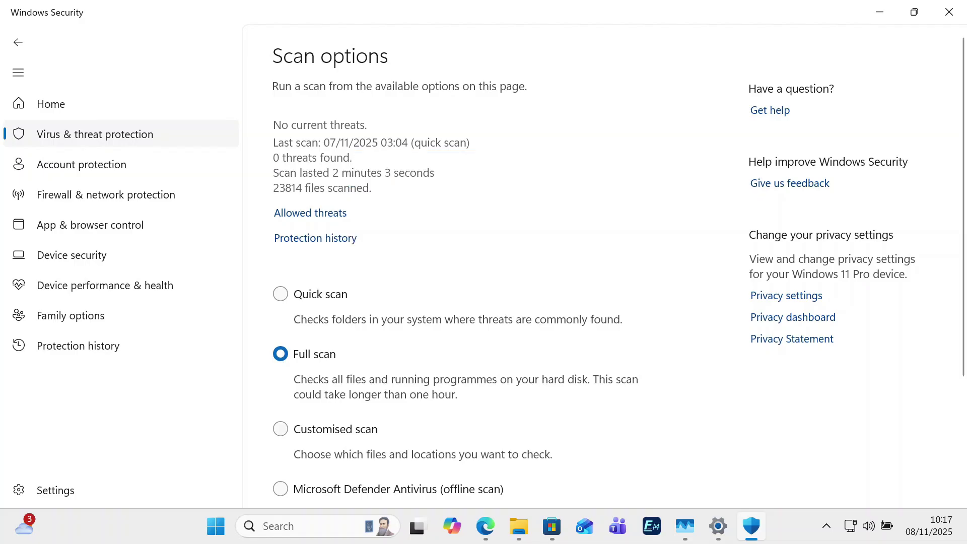
# Step: Search Windows for "secu", launch Windows Security and open the scan options for virus & threat protection
pyautogui.click(309, 531)
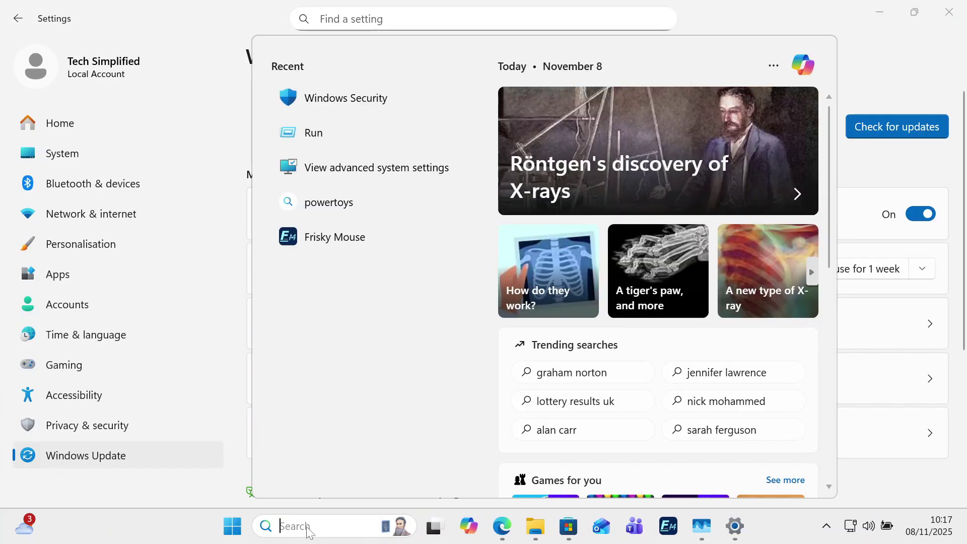
pyautogui.write('sec')
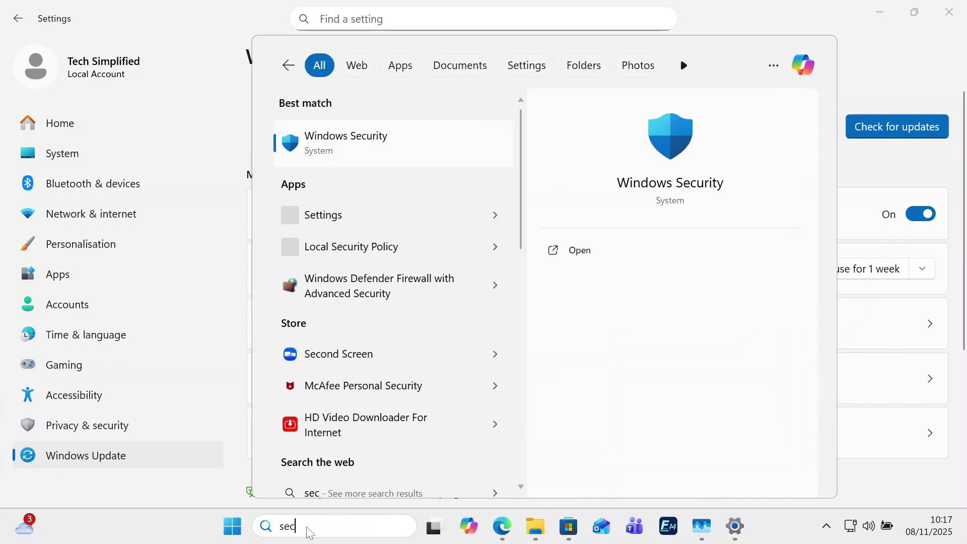
pyautogui.write('u')
pyautogui.click(352, 158)
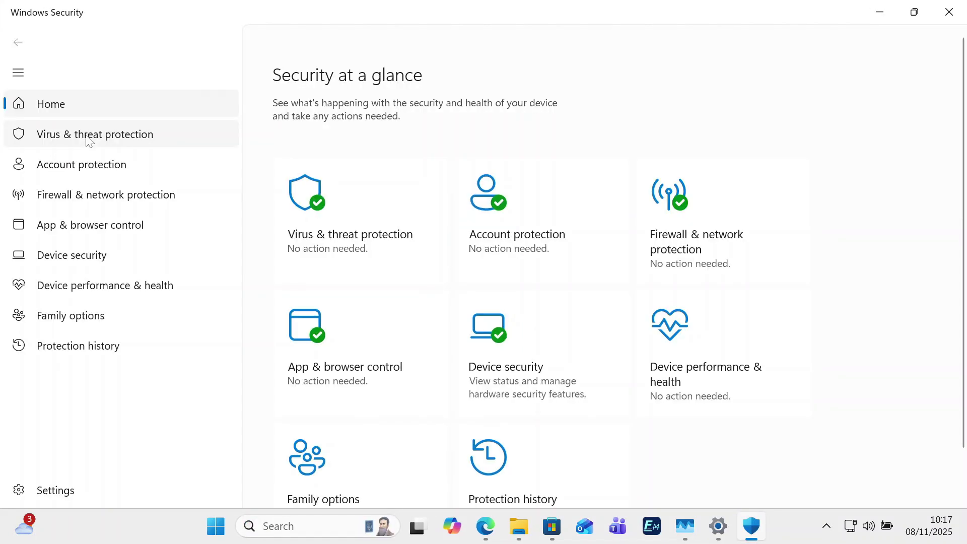
pyautogui.click(87, 134)
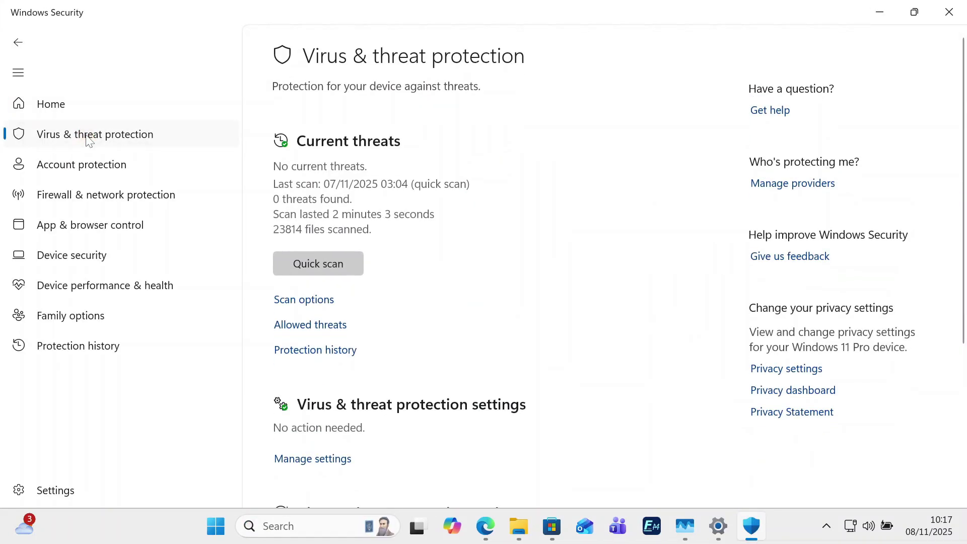
pyautogui.click(303, 304)
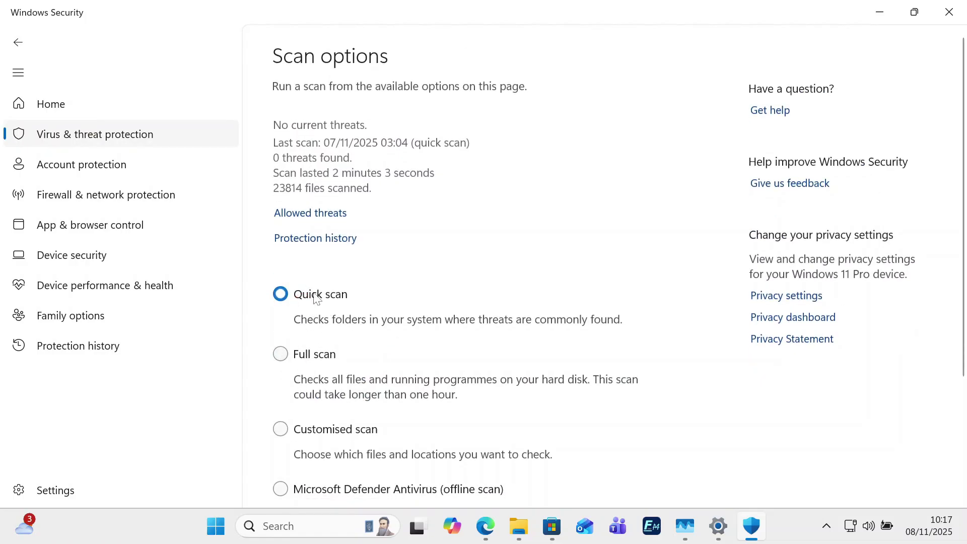
# Step: Start a full scan of the device in Windows Security
pyautogui.click(280, 353)
pyautogui.scroll(-3, 367, 380)
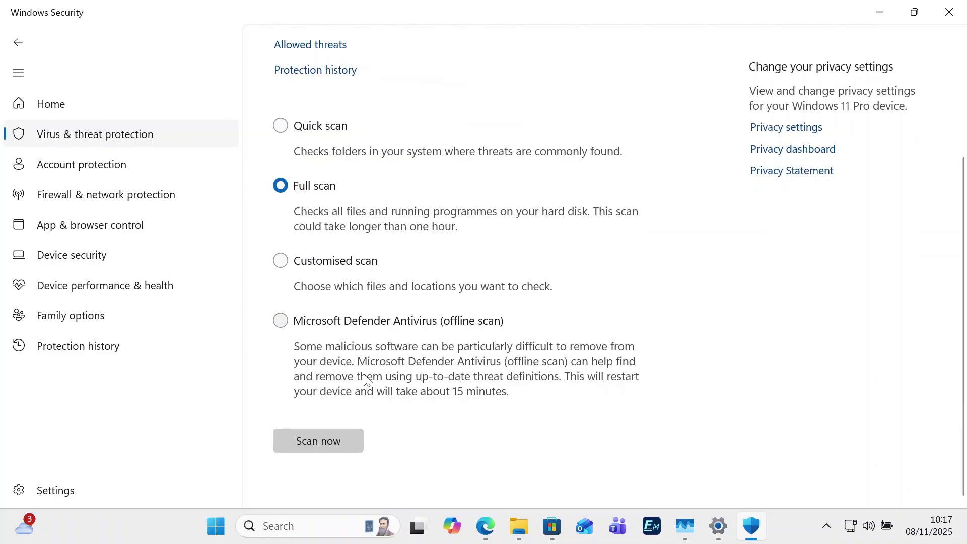
pyautogui.click(314, 442)
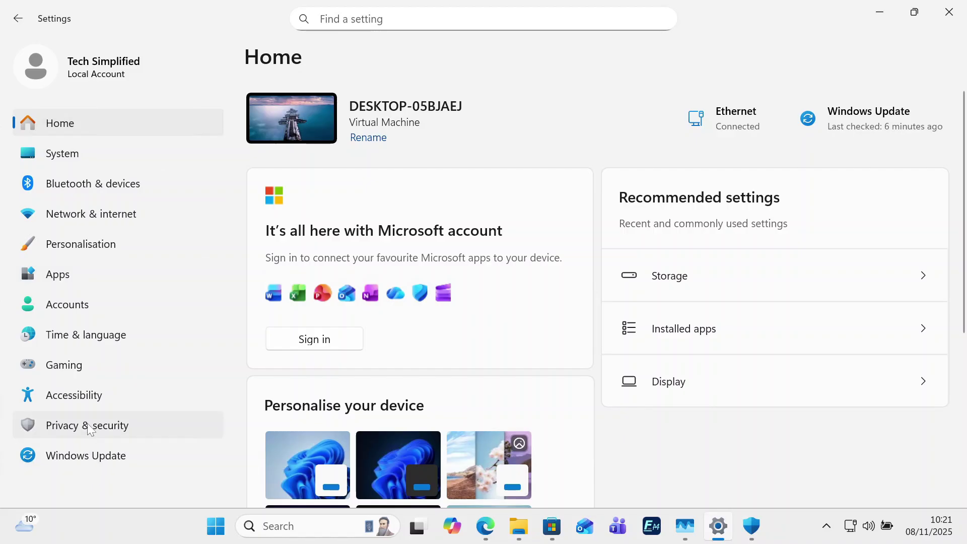
# Step: In Recommendations & offers under Privacy & security, turn off language list access, Start and search improvement, Settings notifications, and recommendations and offers
pyautogui.click(87, 432)
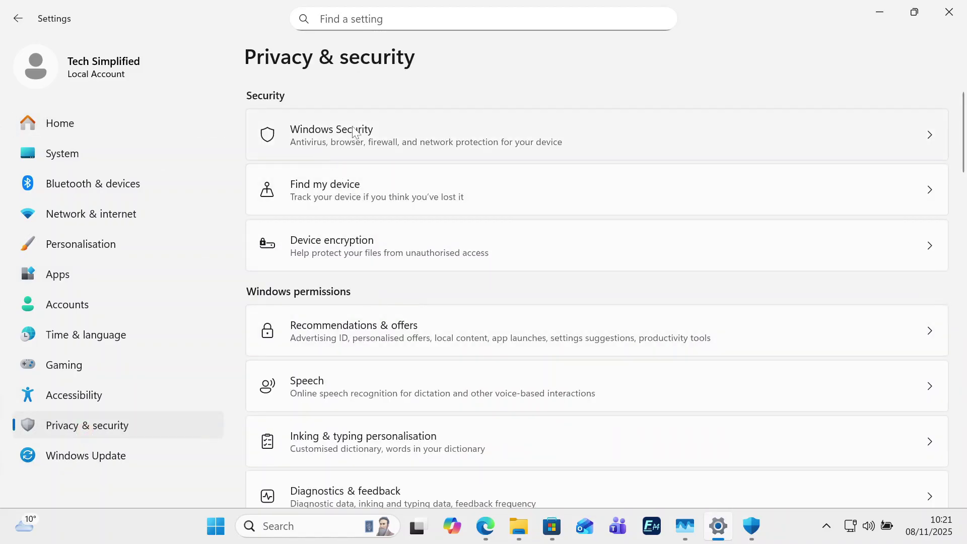
pyautogui.click(378, 334)
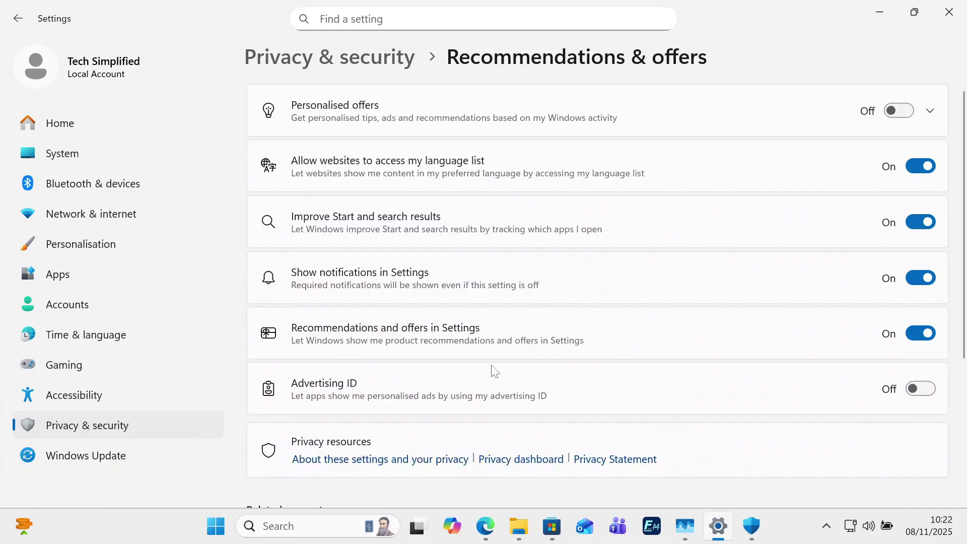
pyautogui.click(917, 165)
pyautogui.click(912, 222)
pyautogui.click(915, 280)
pyautogui.click(920, 333)
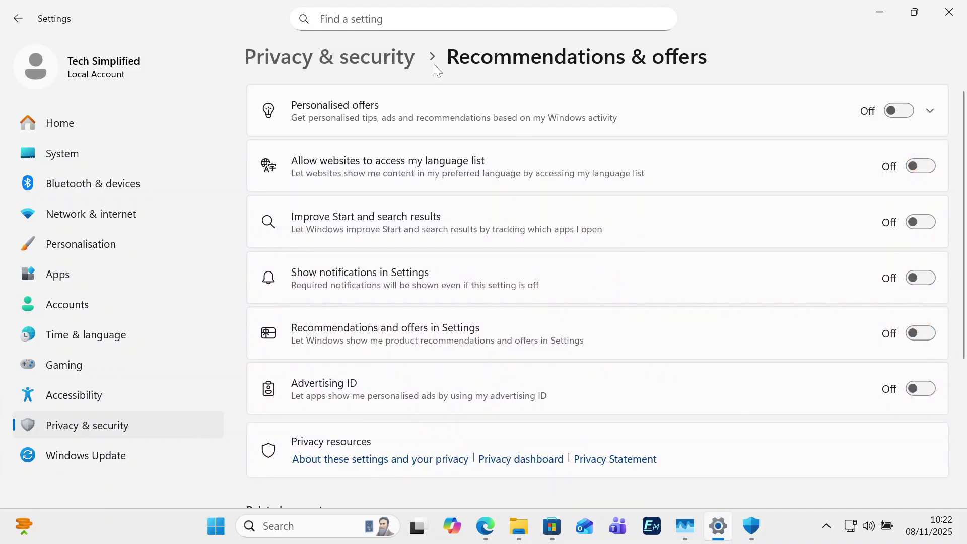
pyautogui.click(384, 60)
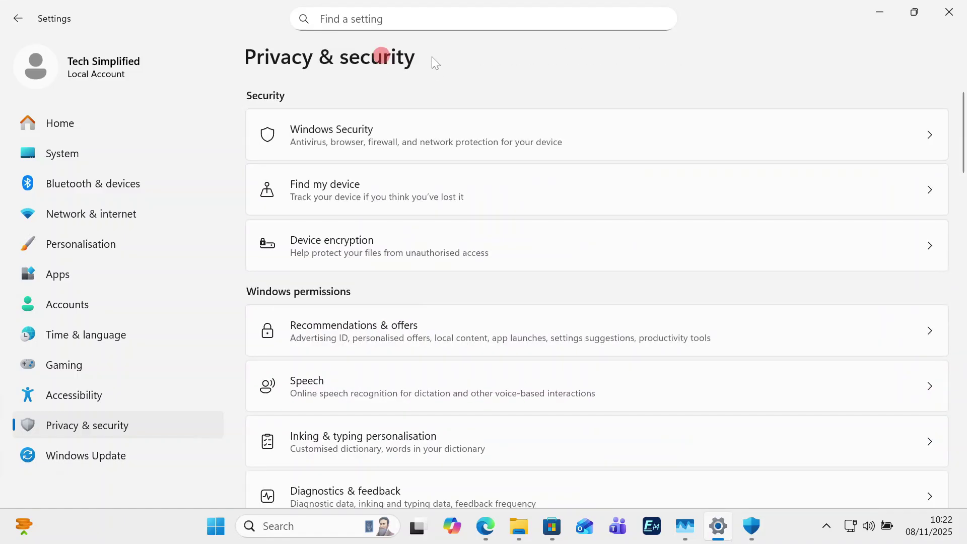
# Step: Review the online speech recognition and the inking & typing personalisation settings under Privacy & security
pyautogui.click(354, 379)
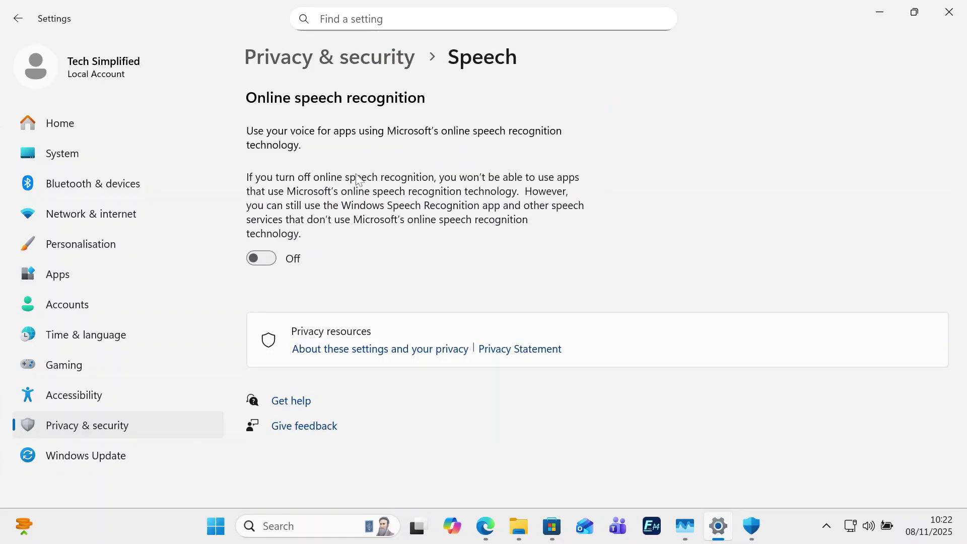
pyautogui.click(374, 63)
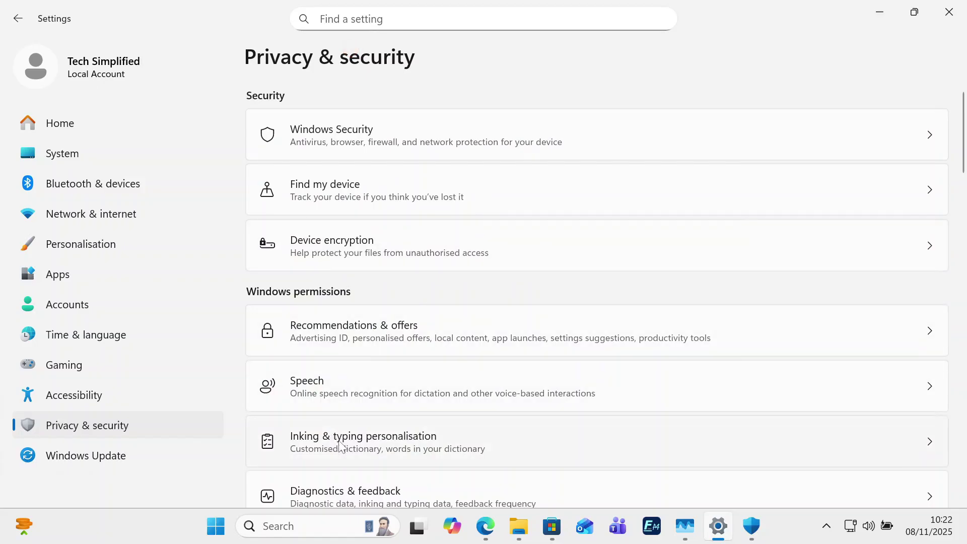
pyautogui.click(368, 438)
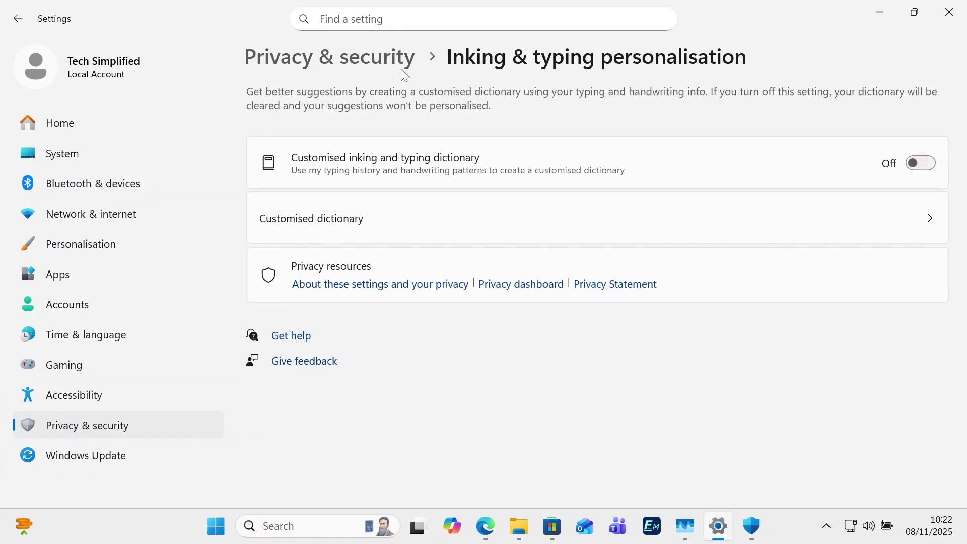
pyautogui.click(387, 59)
# Step: Delete the diagnostic data Microsoft has collected about this device in Diagnostics & feedback, and return to Privacy & security
pyautogui.scroll(-4, 440, 379)
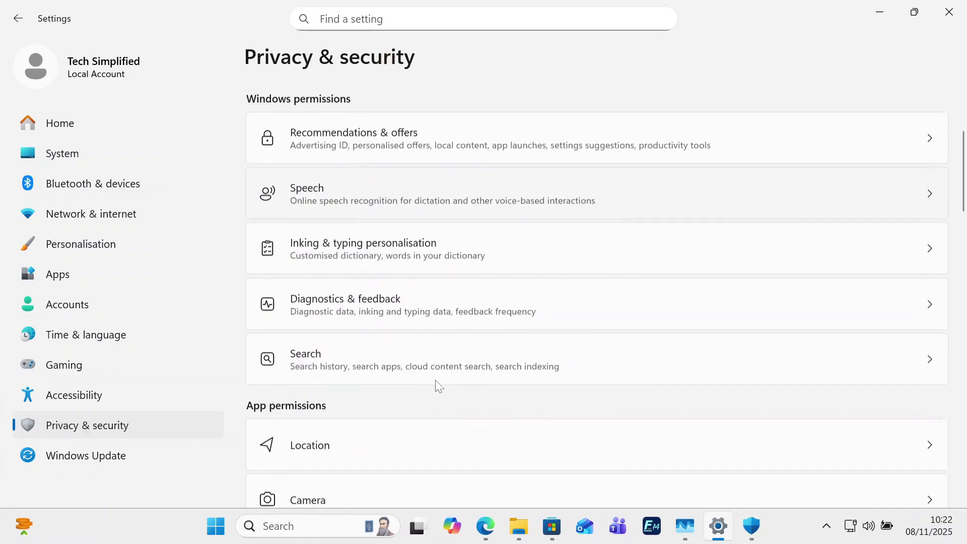
pyautogui.click(403, 298)
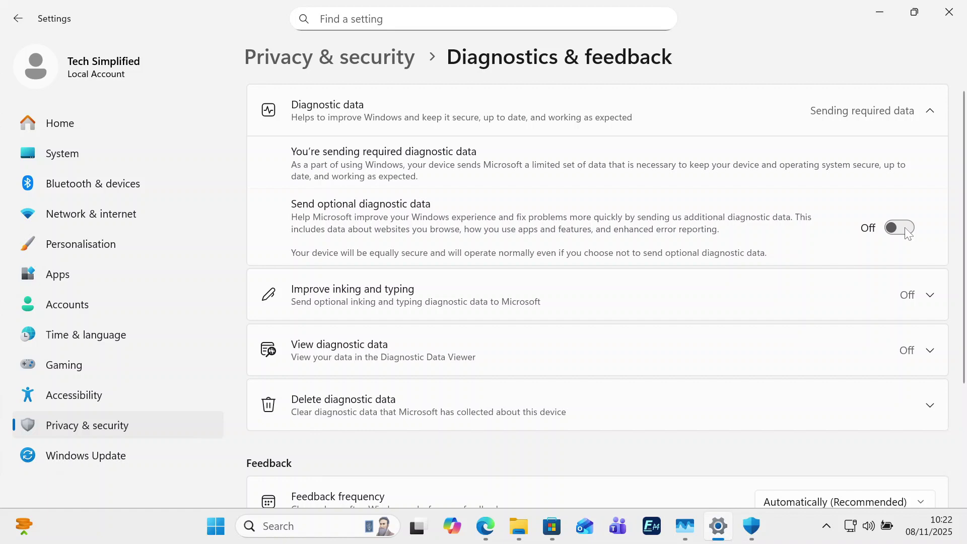
pyautogui.scroll(-3, 296, 276)
pyautogui.click(297, 276)
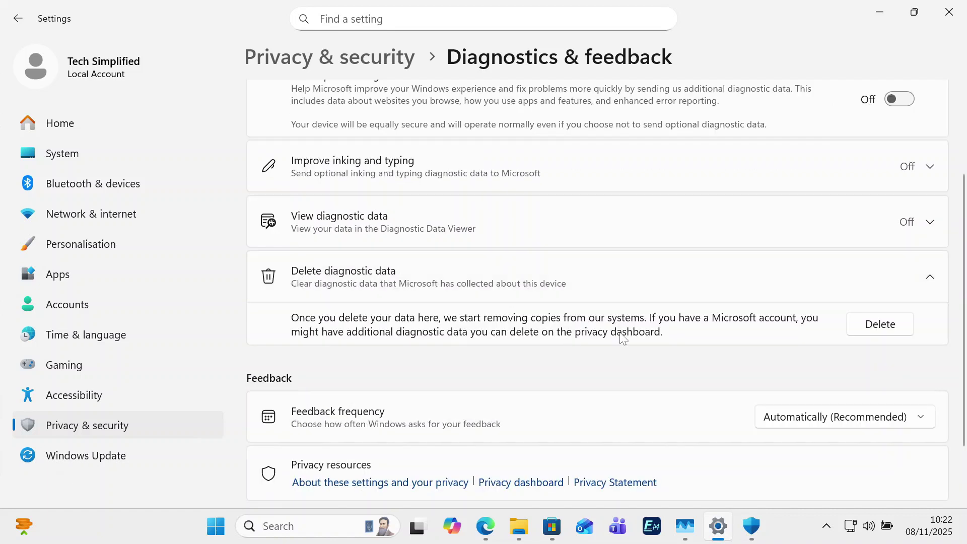
pyautogui.click(871, 325)
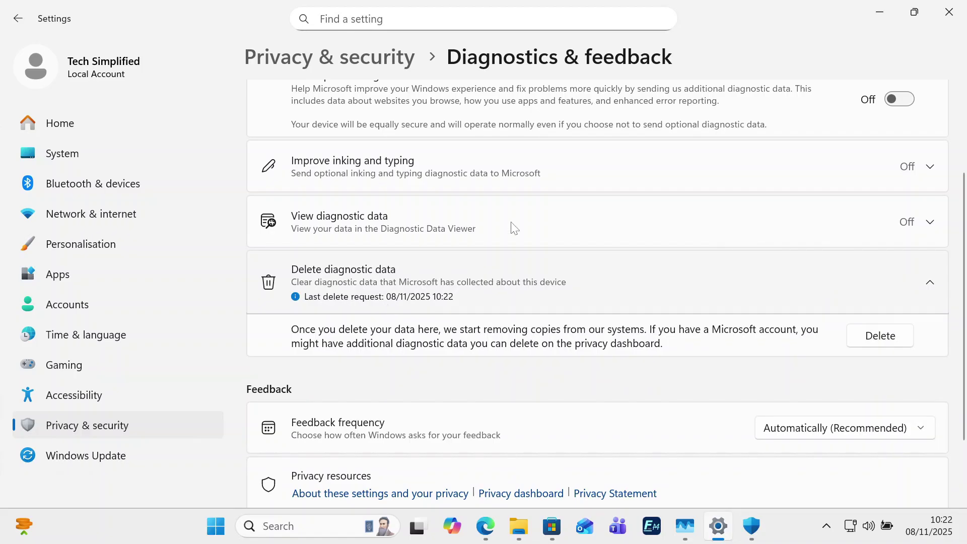
pyautogui.hotkey('alt', 'Left')
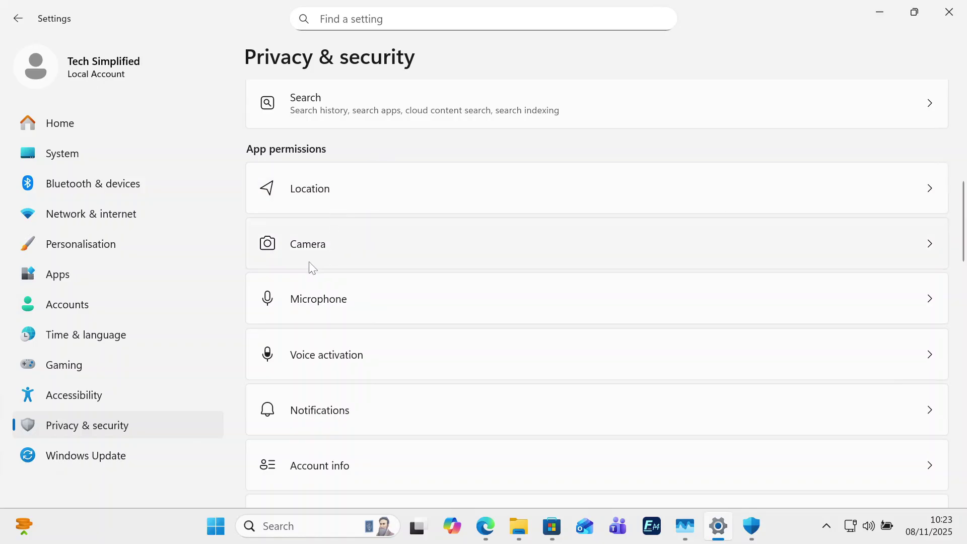
# Step: Review which apps are allowed to access the camera in the app permissions
pyautogui.click(320, 243)
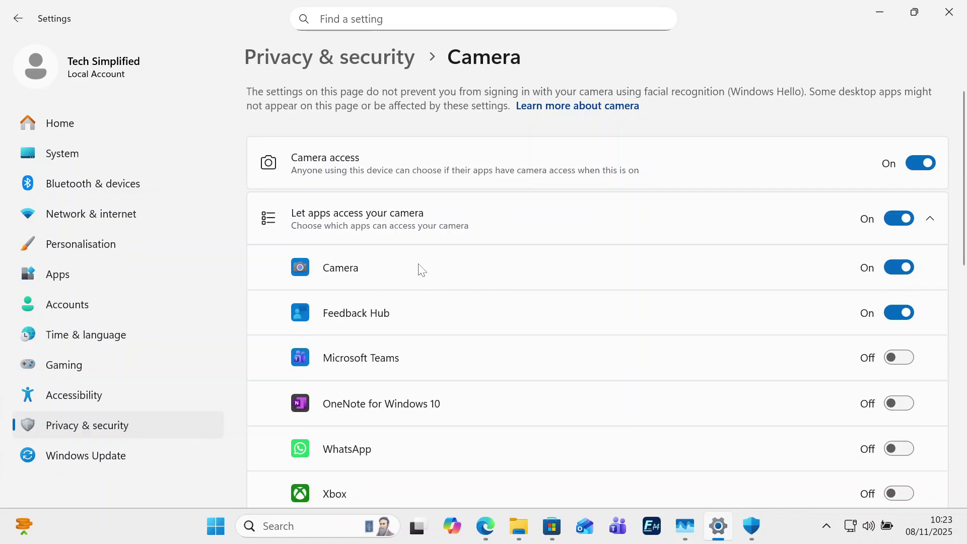
pyautogui.scroll(-2, 514, 247)
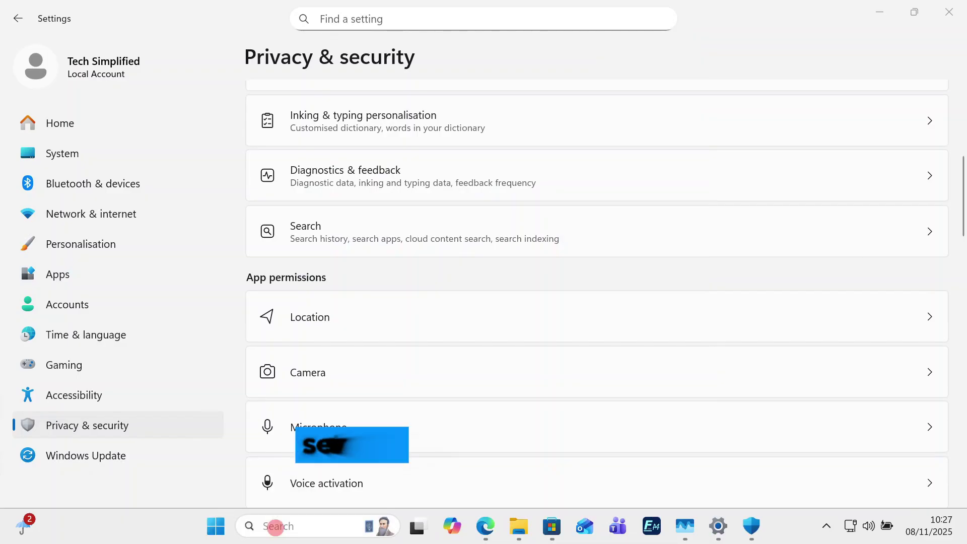
# Step: Search Windows for "services" and launch the Services console
pyautogui.click(277, 529)
pyautogui.write('servic')
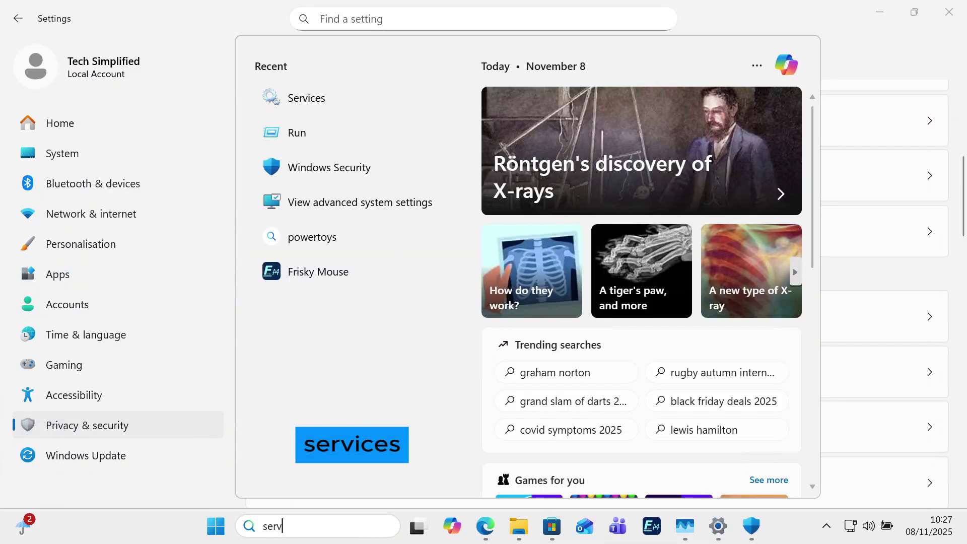
pyautogui.write('es')
pyautogui.click(339, 158)
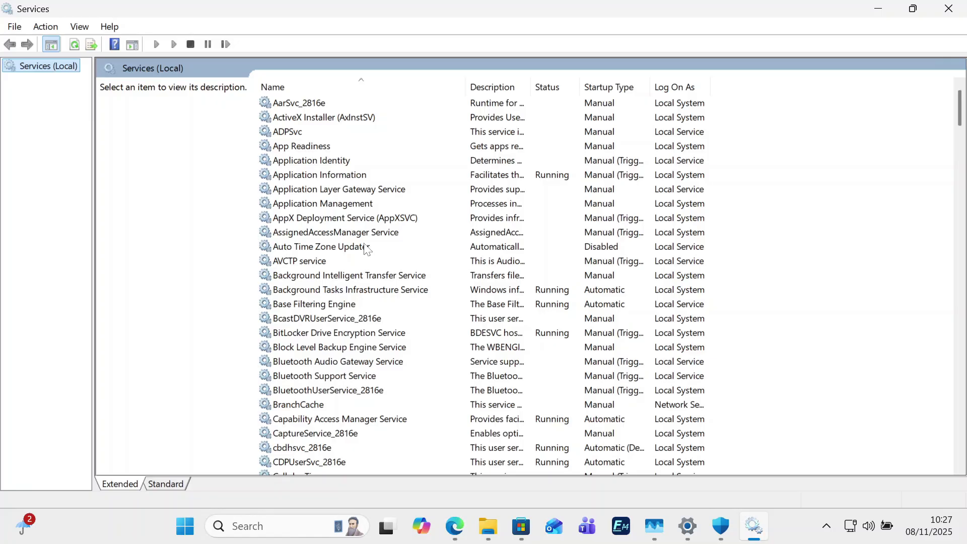
# Step: Find the Connected User Experiences and Telemetry service and stop it
pyautogui.scroll(-2, 309, 362)
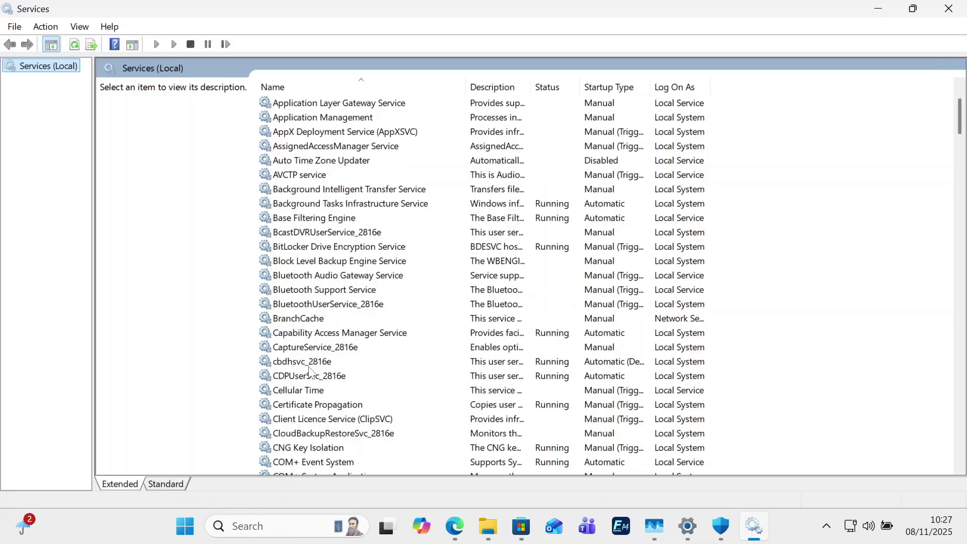
pyautogui.scroll(-4, 315, 252)
pyautogui.click(321, 335)
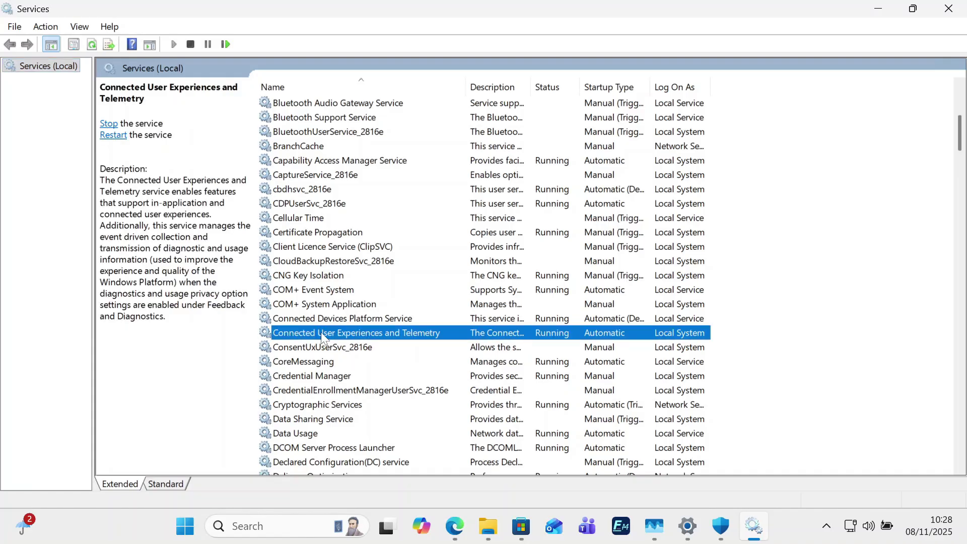
pyautogui.rightClick(557, 334)
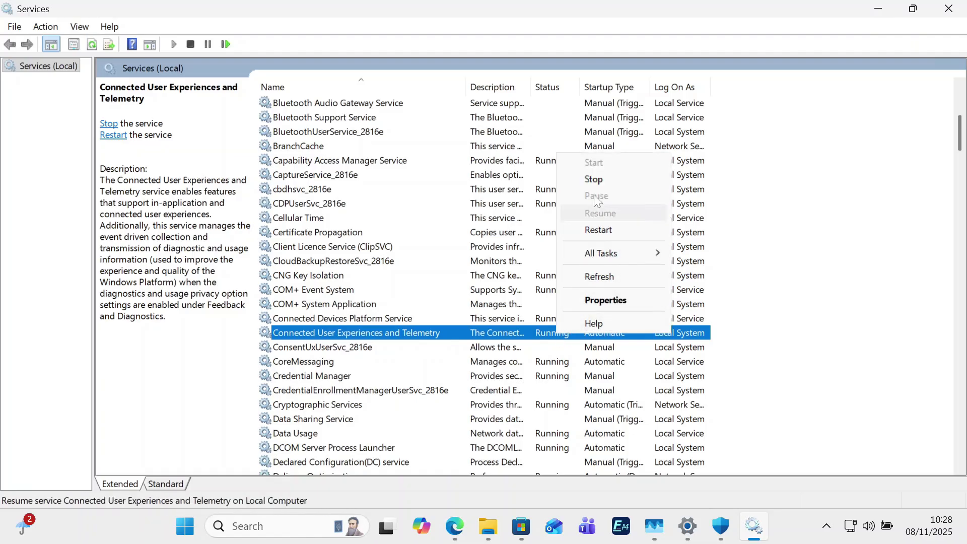
pyautogui.click(594, 180)
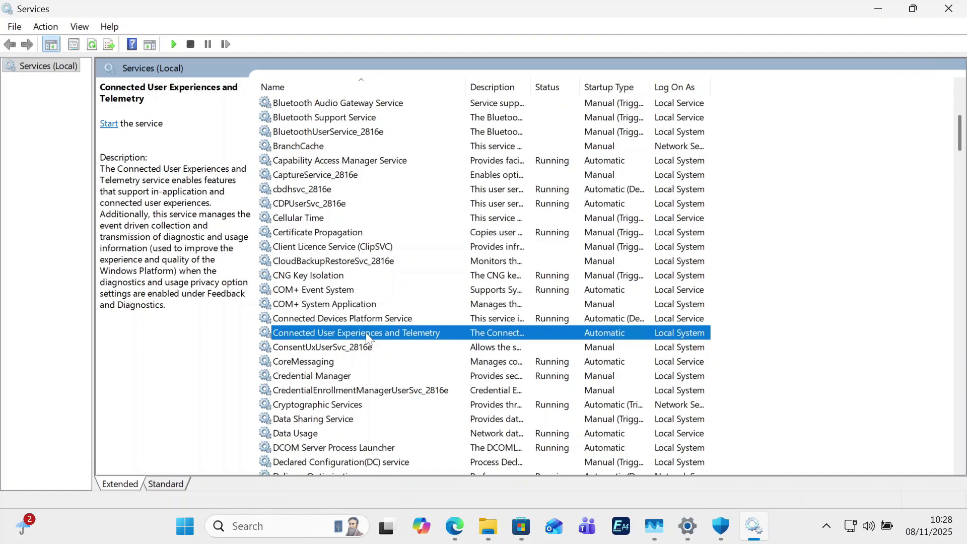
# Step: Set the startup type of the Connected User Experiences and Telemetry service to Disabled and apply the change
pyautogui.doubleClick(423, 338)
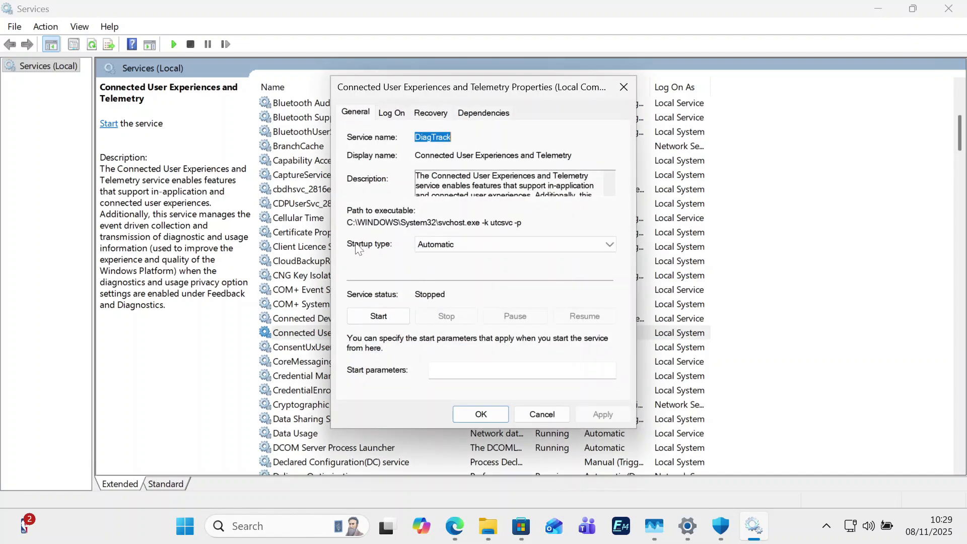
pyautogui.click(428, 246)
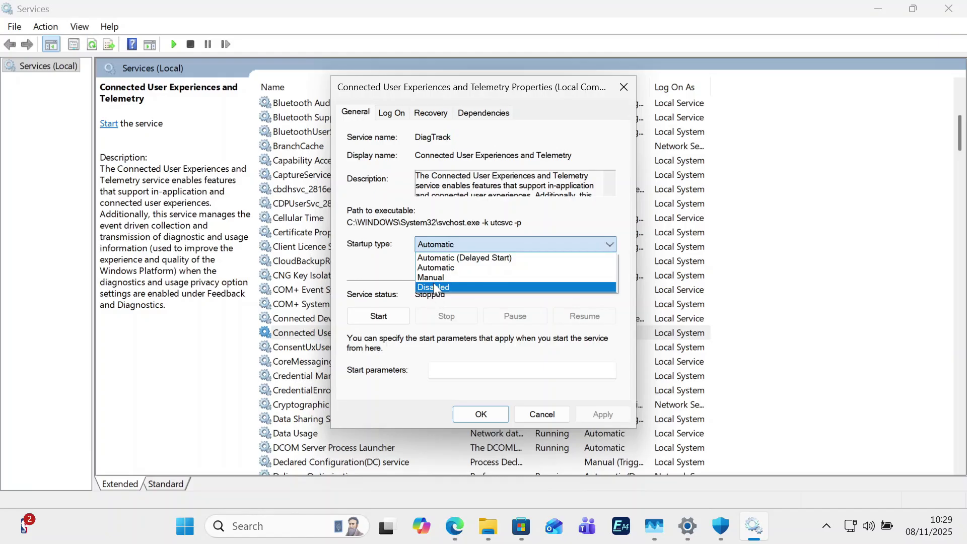
pyautogui.click(434, 286)
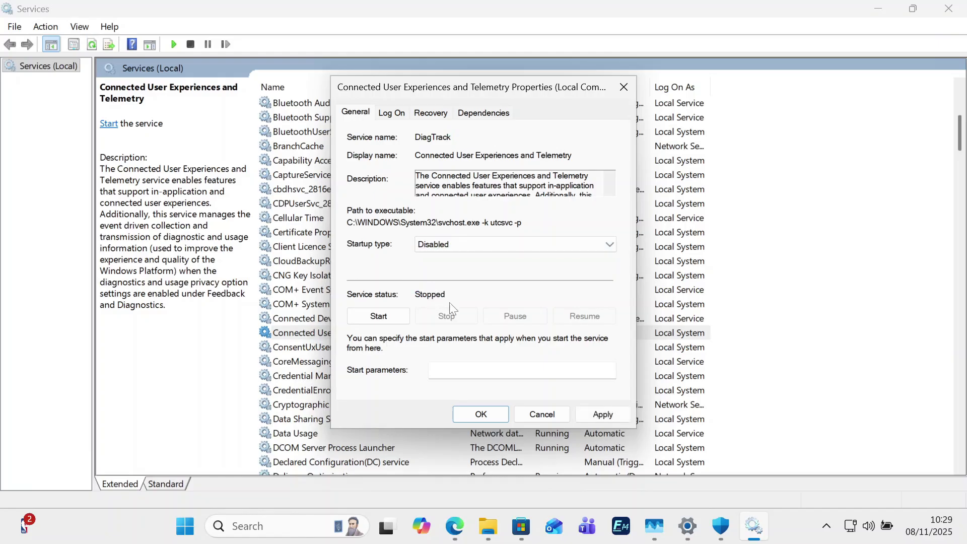
pyautogui.click(601, 415)
pyautogui.click(487, 417)
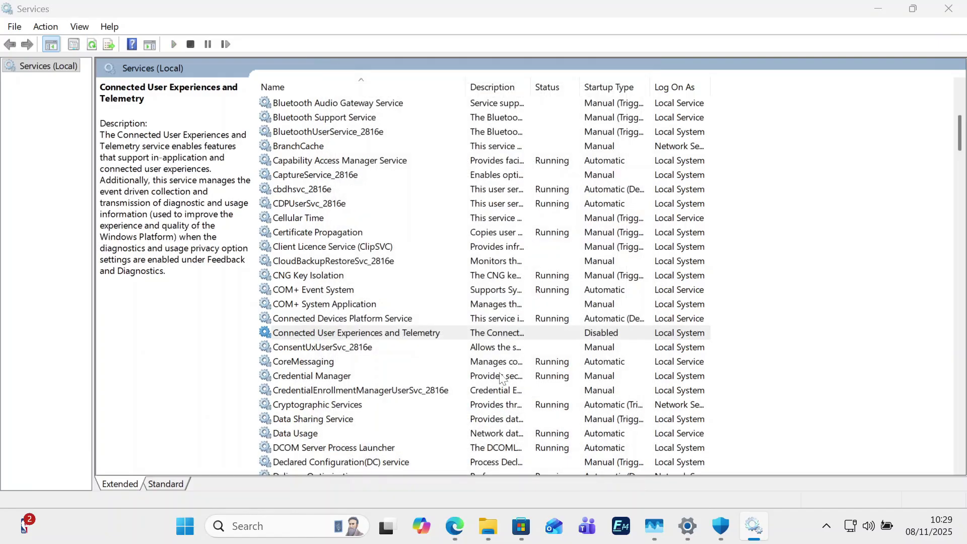
# Step: Look further down the services list, past the Microsoft and Network entries
pyautogui.scroll(-20, 453, 282)
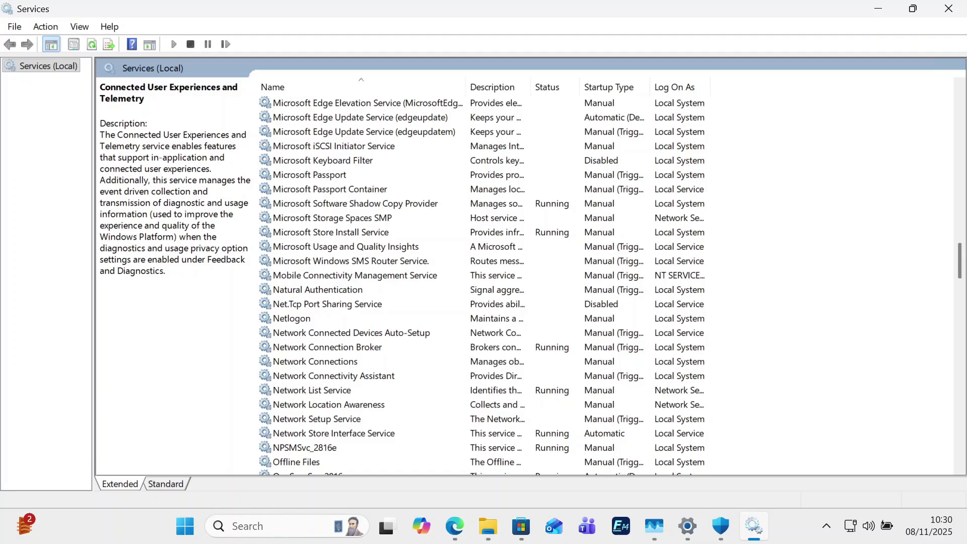